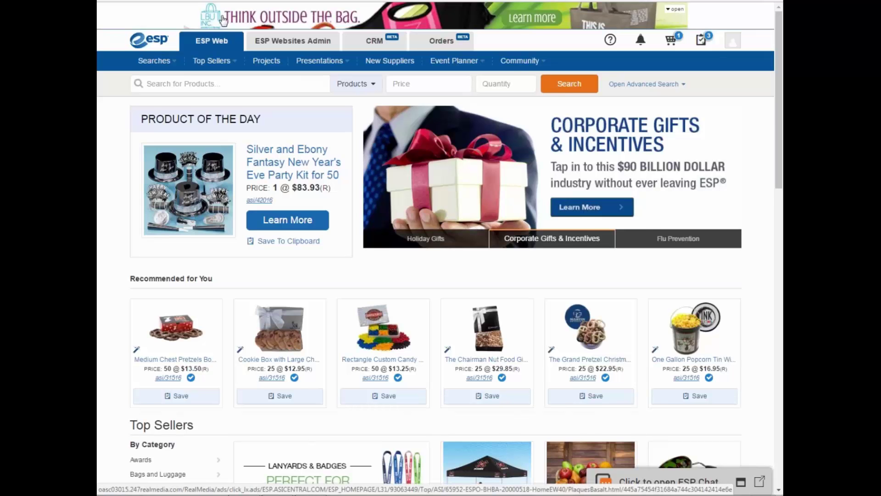
- Collapse the bag advertisement and show the Recent Searches list under product search
{"action": "mouse_move", "coordinate": [224, 20]}
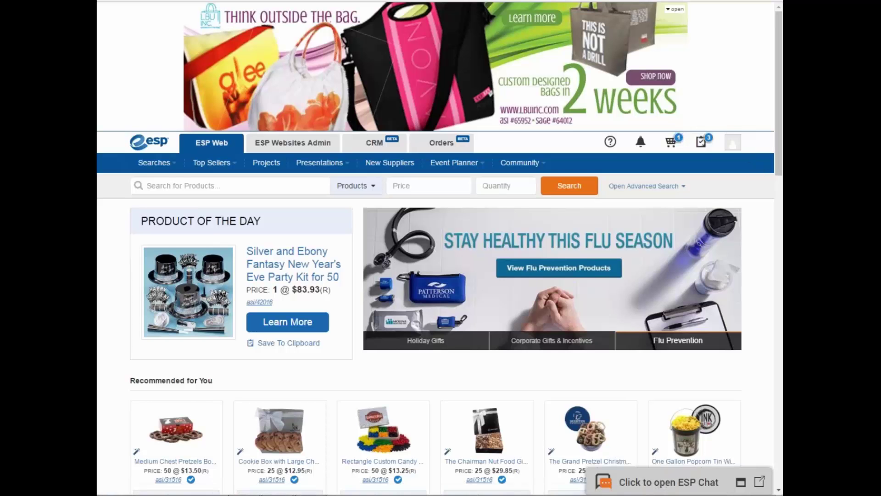
{"action": "left_click", "coordinate": [673, 124]}
{"action": "left_click", "coordinate": [209, 84]}
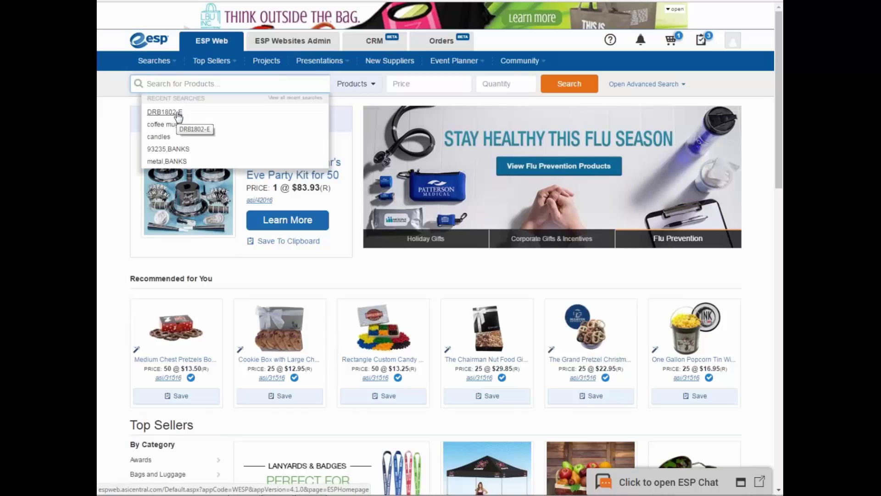
- Rerun the DRB1802-E search and expand the gift basket's price and profit table
{"action": "left_click", "coordinate": [179, 117]}
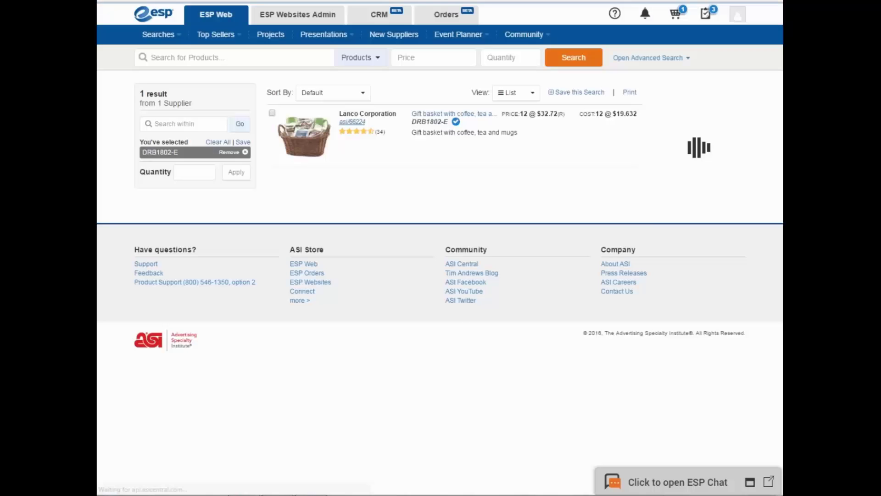
{"action": "left_click", "coordinate": [320, 143]}
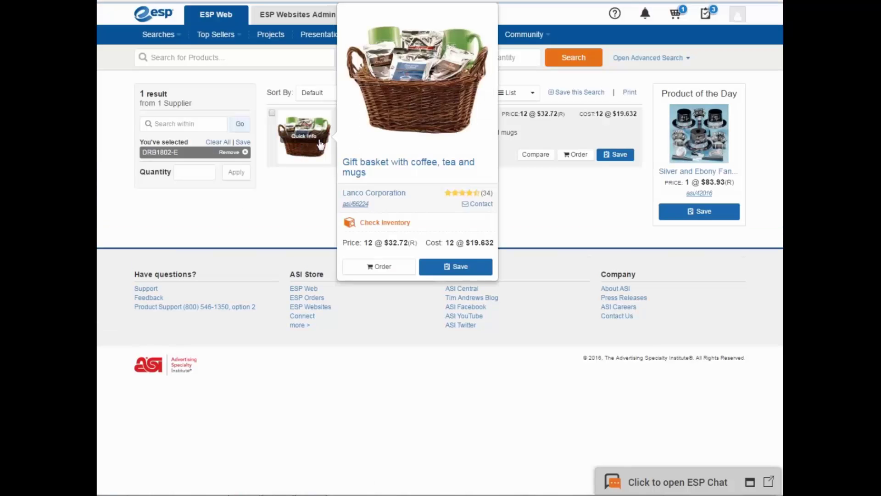
{"action": "left_click", "coordinate": [318, 145]}
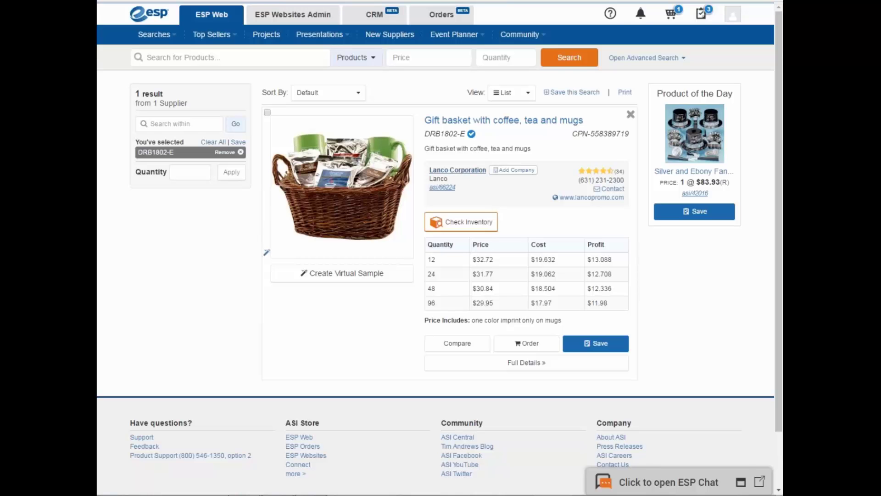
- Order the gift basket with Black mug colour and continue to the Quantity step
{"action": "left_click", "coordinate": [536, 344]}
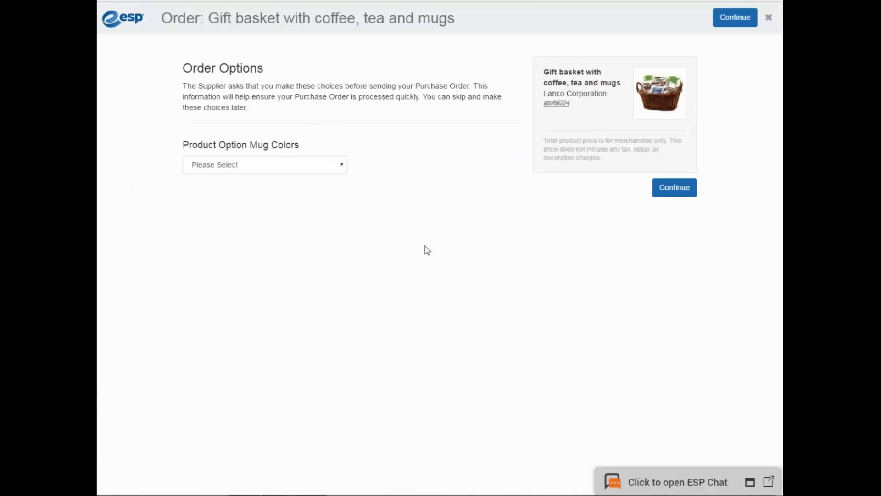
{"action": "left_click", "coordinate": [297, 171]}
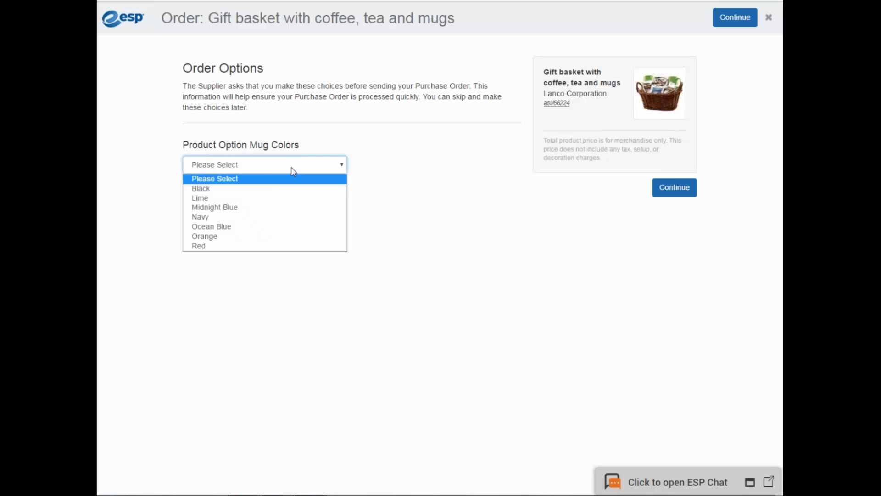
{"action": "left_click", "coordinate": [269, 189]}
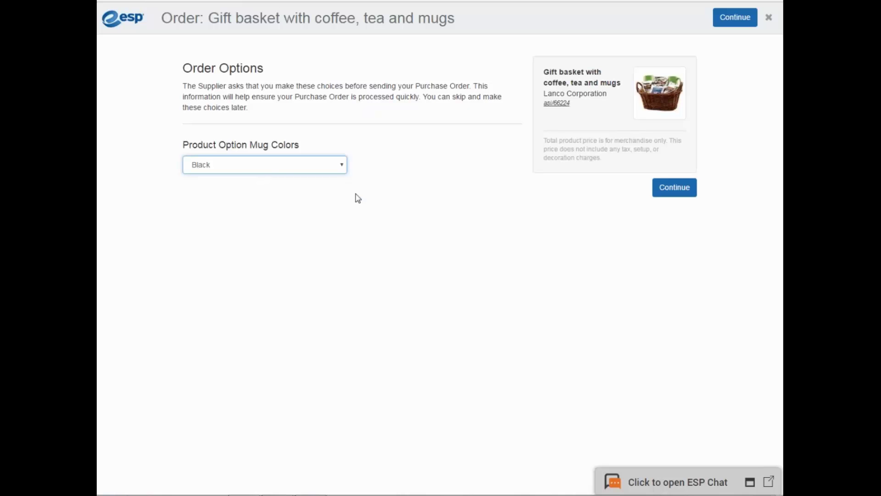
{"action": "left_click", "coordinate": [687, 192]}
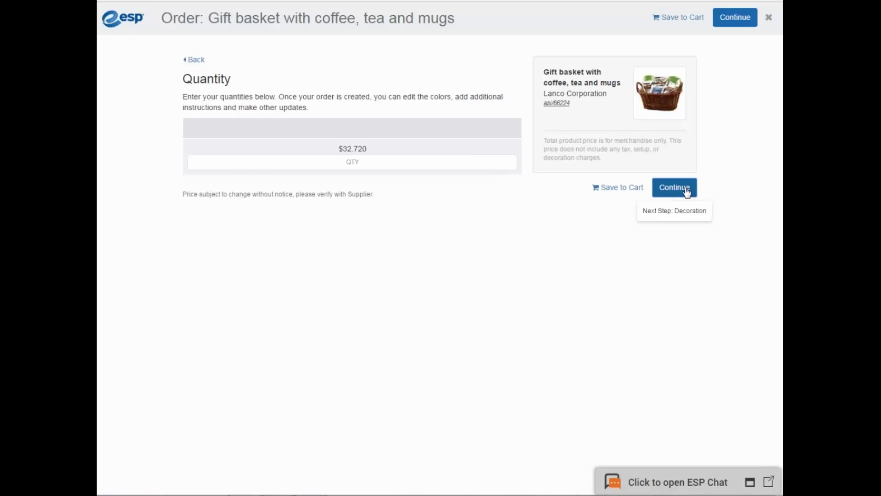
- Enter 24 as the order quantity, totalling $762.48
{"action": "mouse_move", "coordinate": [358, 150]}
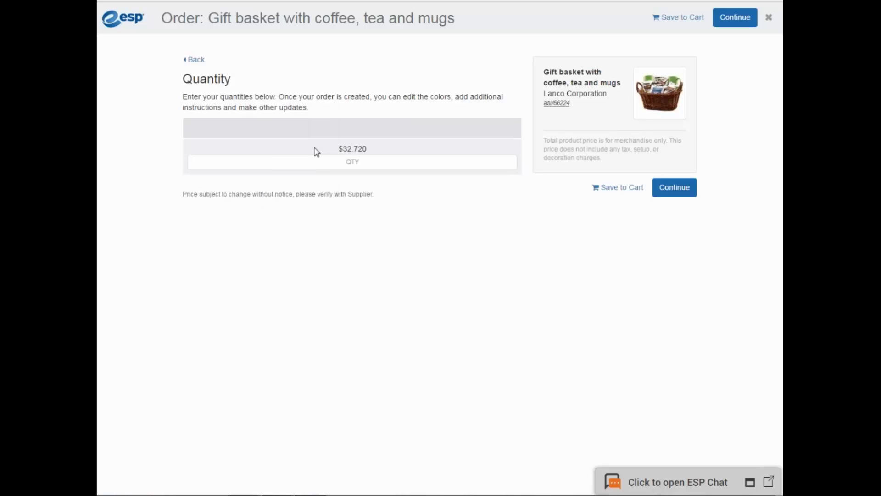
{"action": "left_click", "coordinate": [369, 162]}
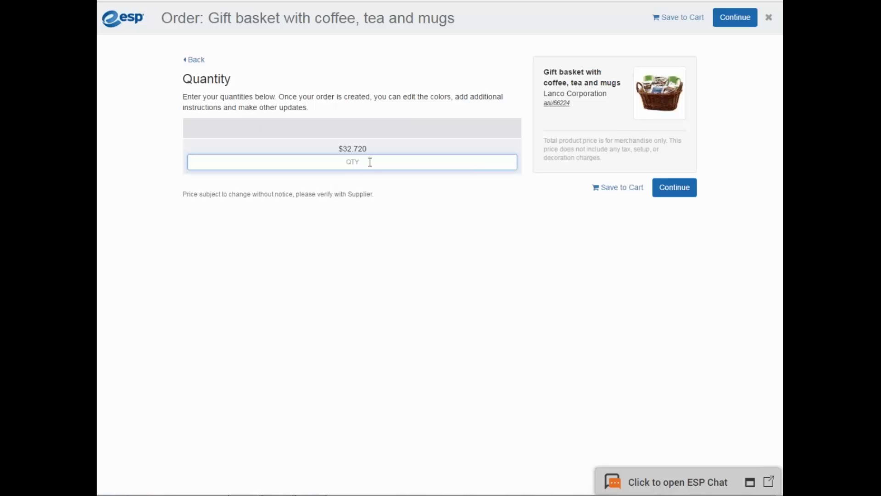
{"action": "type", "text": "24"}
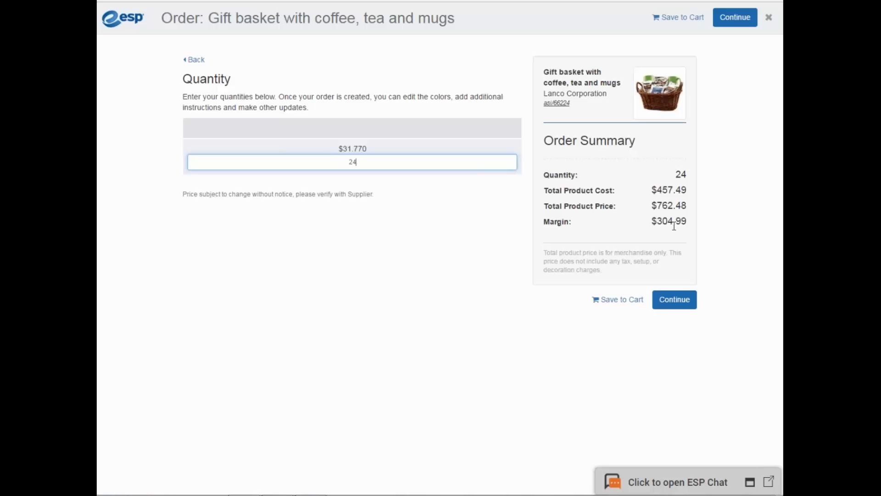
- At the Decoration step, choose Silkscreen imprinting and upload the esp.png logo
{"action": "left_click", "coordinate": [674, 299]}
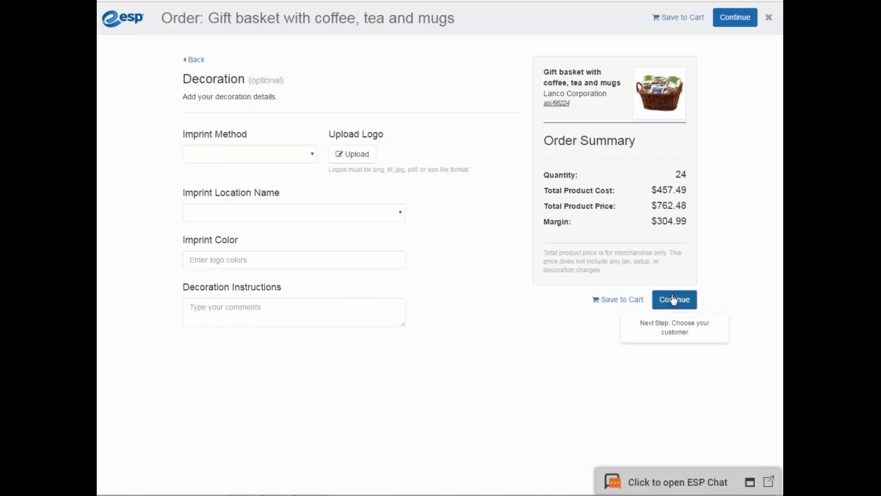
{"action": "left_click", "coordinate": [316, 156]}
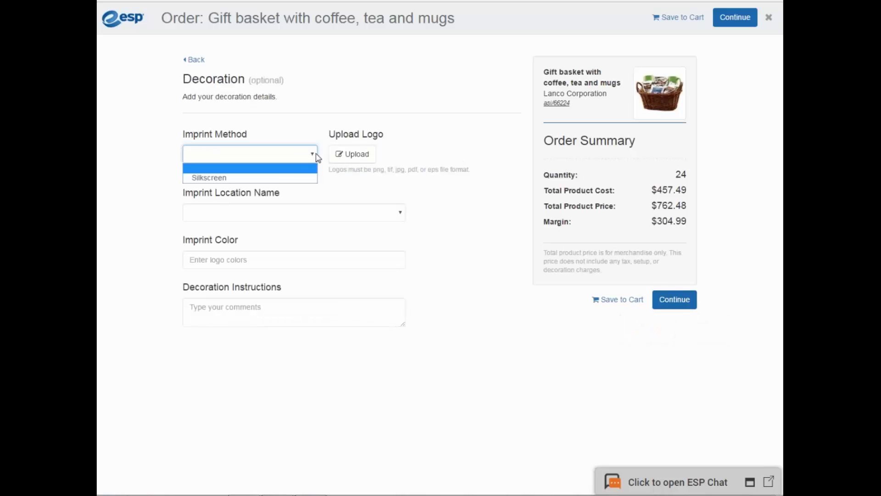
{"action": "left_click", "coordinate": [282, 178]}
{"action": "left_click", "coordinate": [359, 160]}
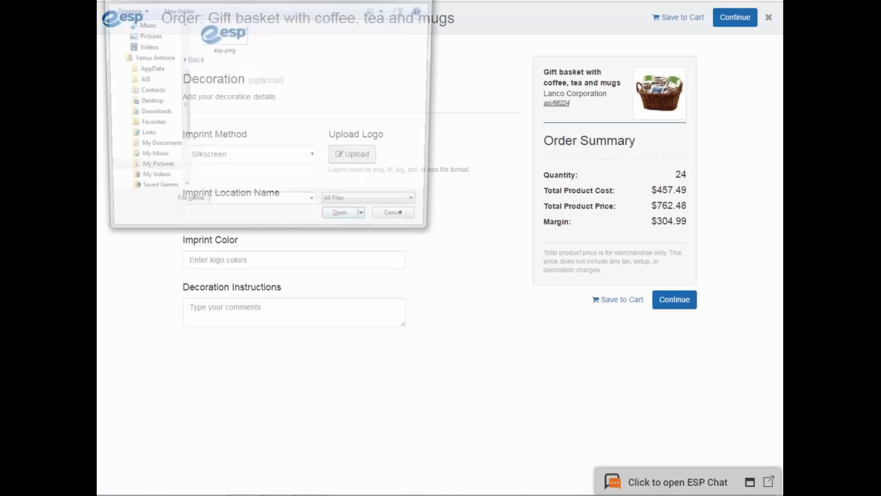
{"action": "left_click", "coordinate": [235, 39]}
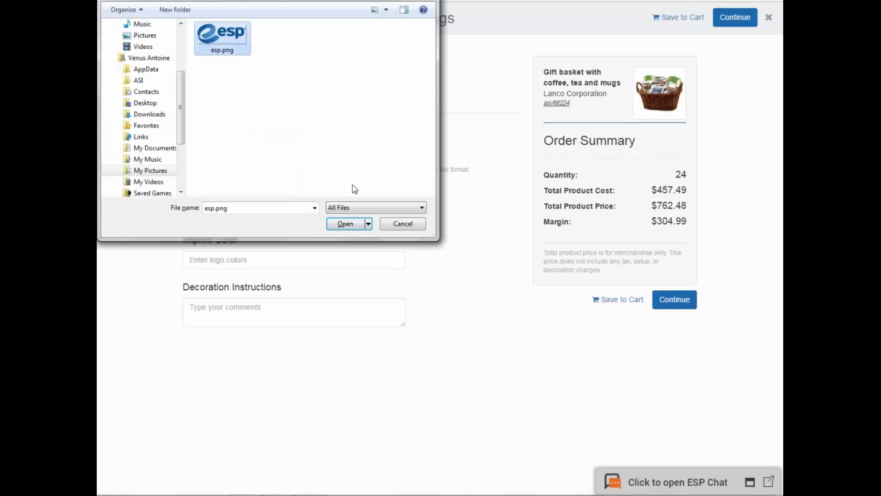
{"action": "left_click", "coordinate": [338, 225]}
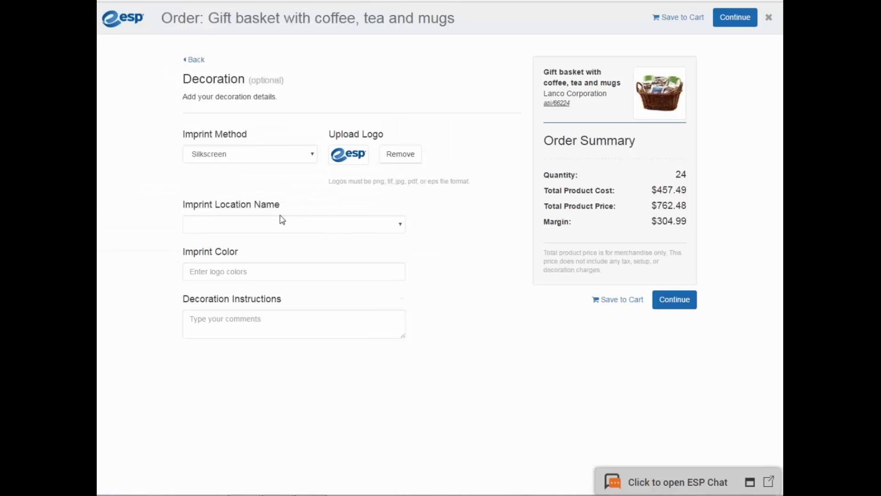
- Set the imprint location to Mug 1 Side and the imprint colour to white
{"action": "left_click", "coordinate": [286, 230]}
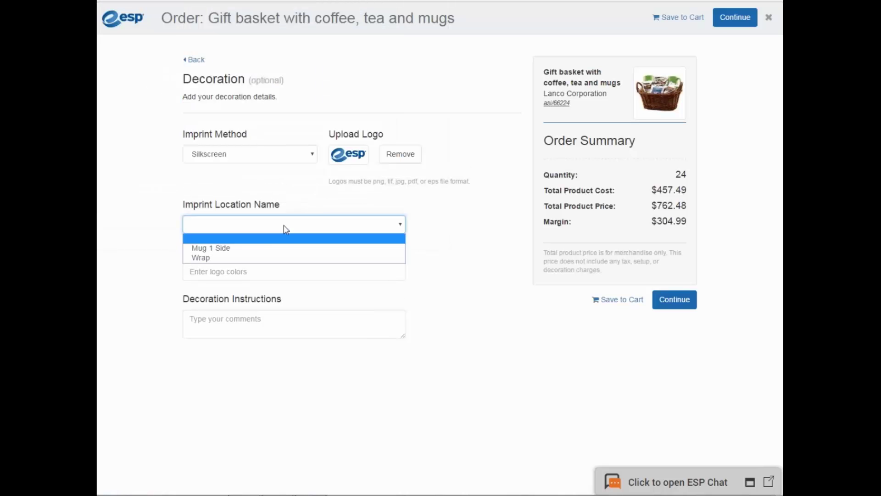
{"action": "left_click", "coordinate": [271, 251]}
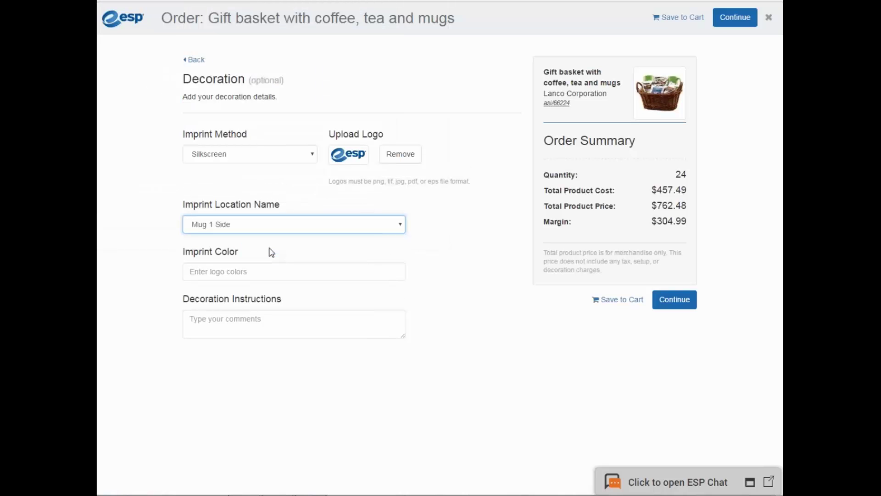
{"action": "left_click", "coordinate": [293, 263]}
{"action": "type", "text": "white"}
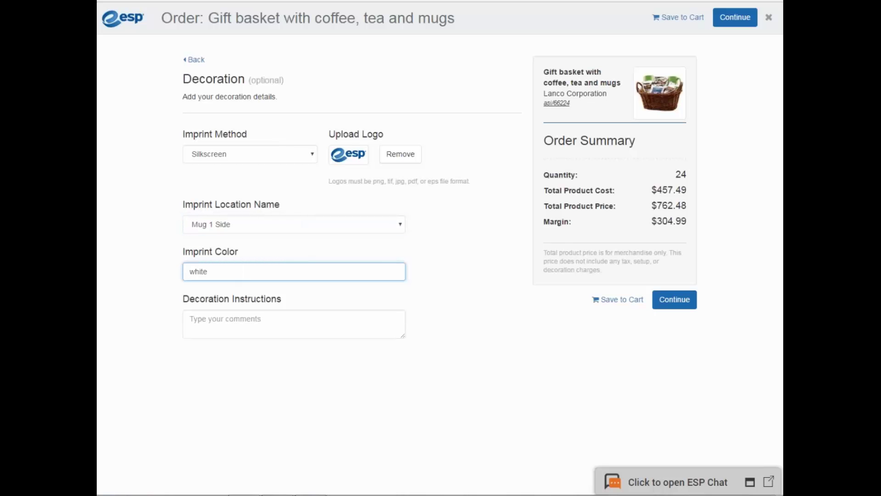
{"action": "left_click", "coordinate": [288, 336]}
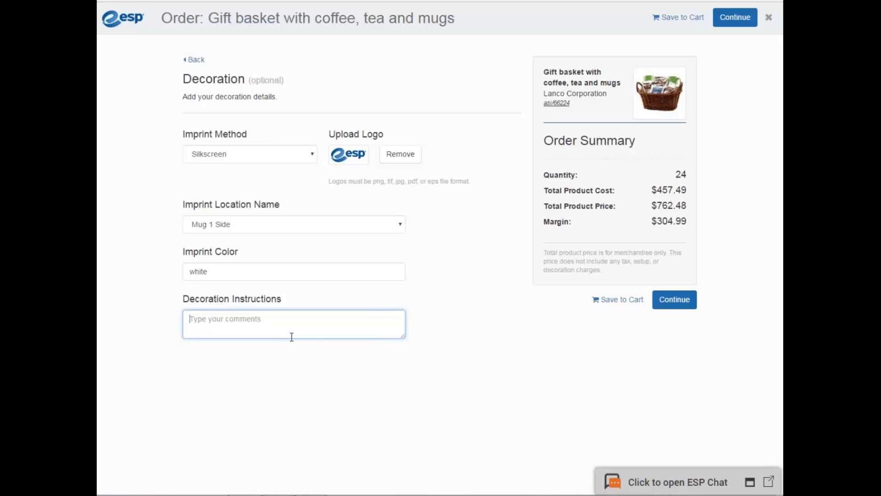
- At the customer step, start adding a new company and enter the company name
{"action": "left_click", "coordinate": [685, 301]}
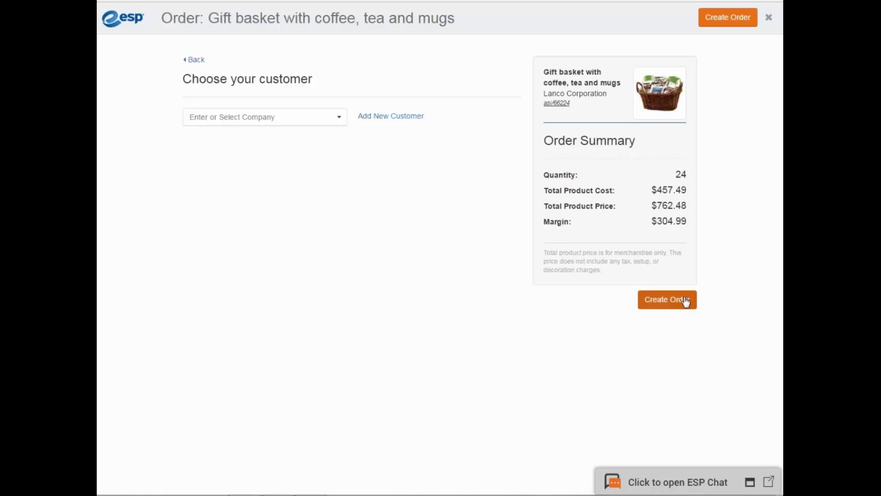
{"action": "left_click", "coordinate": [312, 124]}
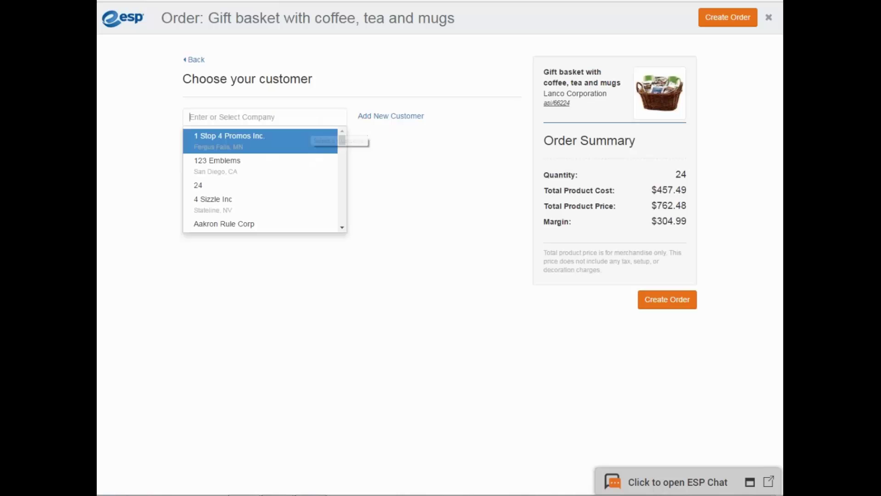
{"action": "left_click", "coordinate": [409, 117]}
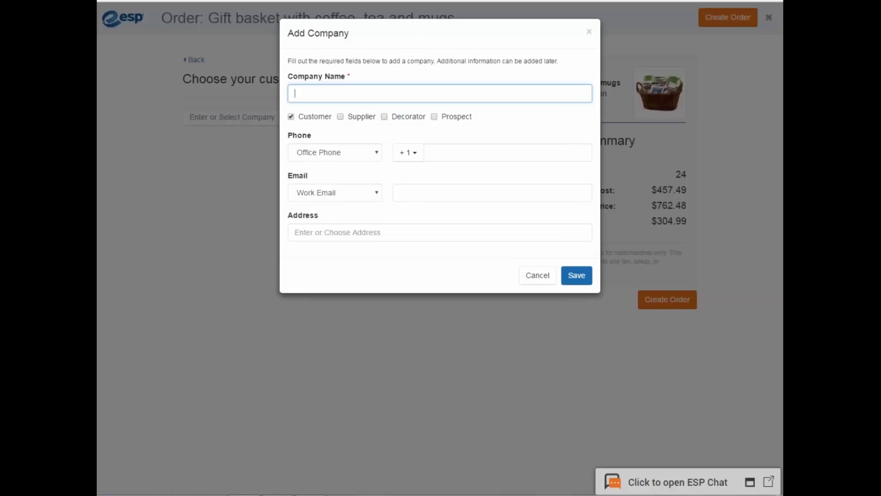
{"action": "type", "text": "Robert's Lawn Card"}
- Enter the company's phone number, then close the Add Company form
{"action": "left_click", "coordinate": [505, 153]}
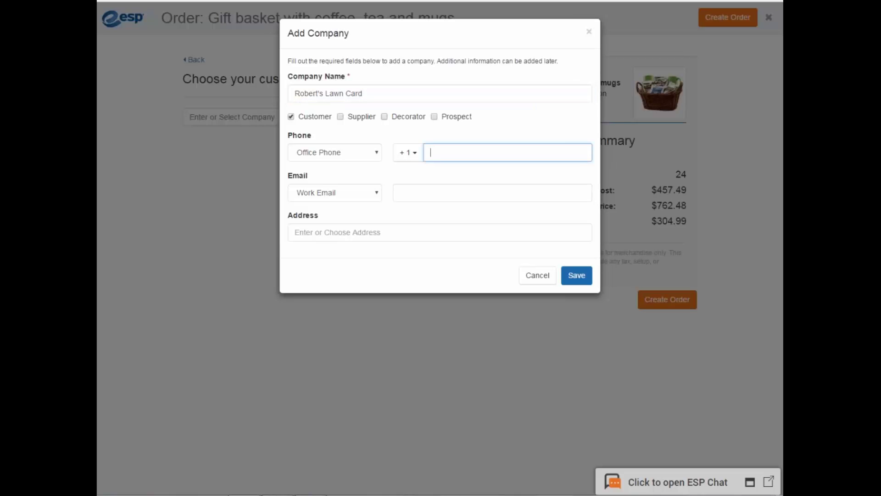
{"action": "left_click", "coordinate": [415, 196]}
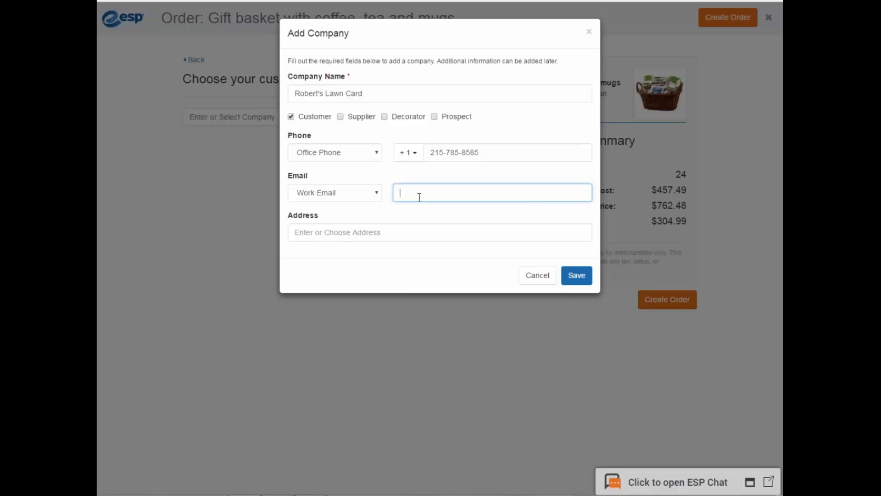
{"action": "left_click", "coordinate": [409, 232]}
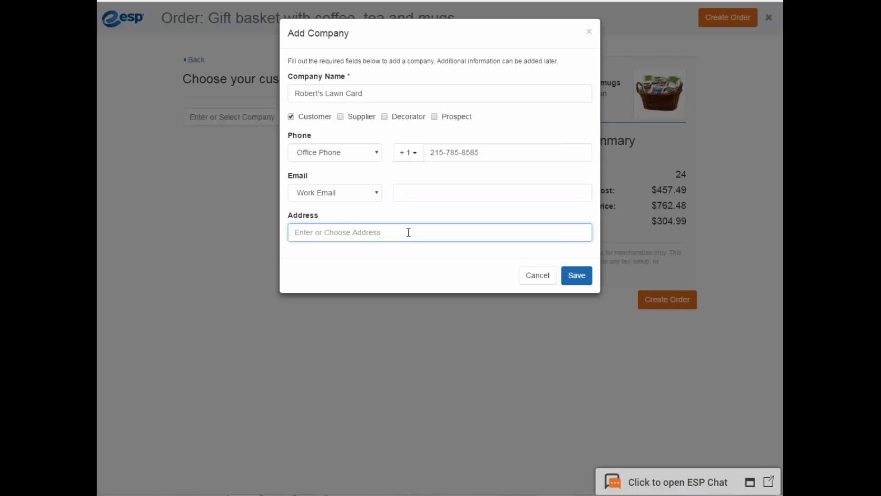
{"action": "left_click", "coordinate": [590, 32]}
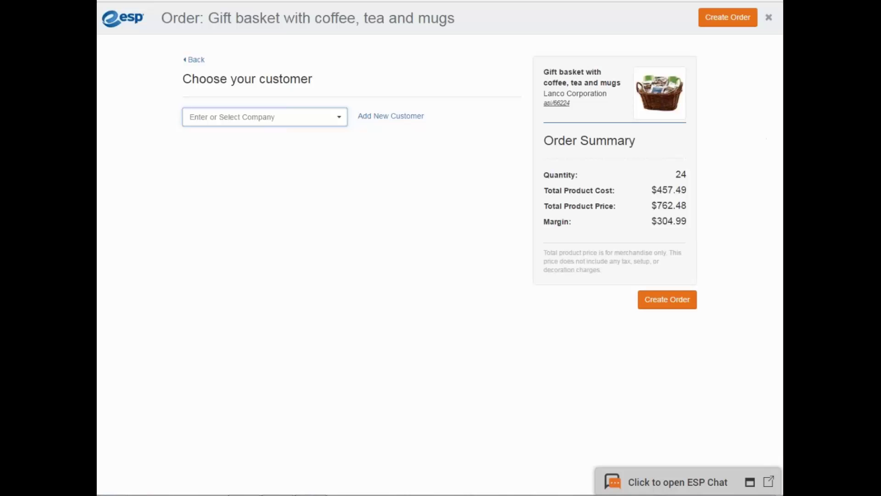
- Close the order window to return to the ESP Web home page
{"action": "left_click", "coordinate": [579, 45]}
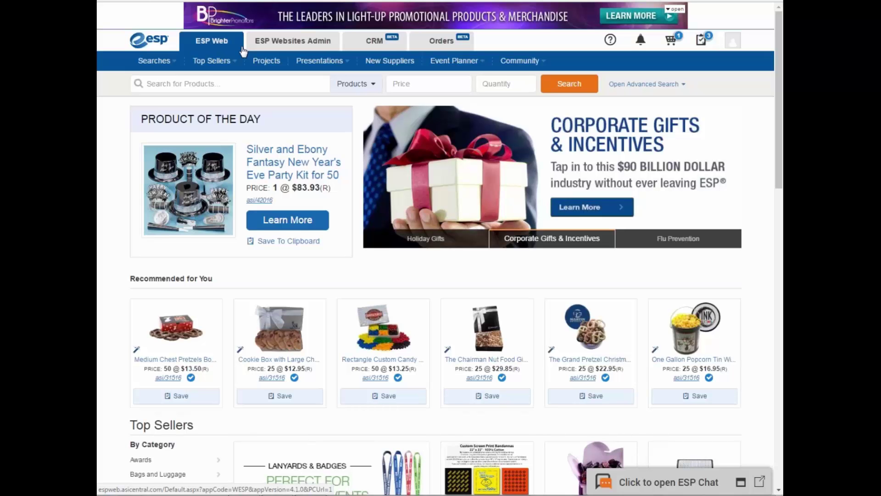
- Rerun the recent DRB1802-E search and expand the gift basket's price tier view
{"action": "left_click", "coordinate": [147, 84]}
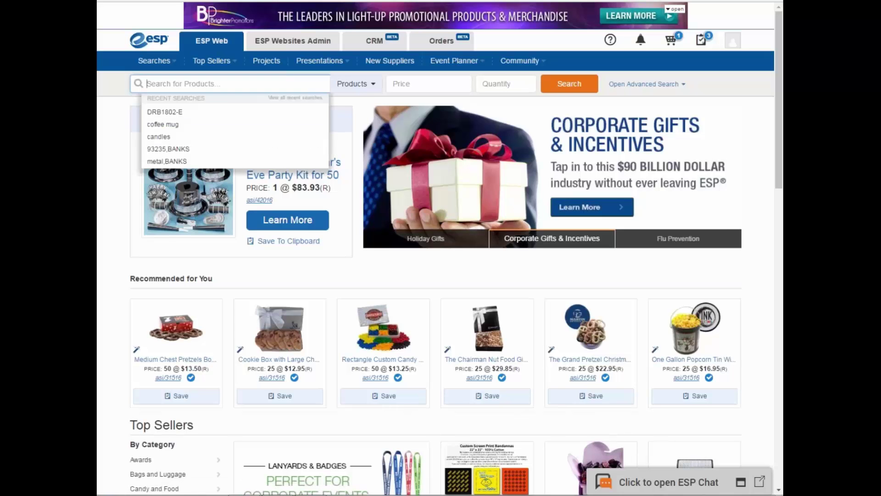
{"action": "left_click", "coordinate": [165, 112]}
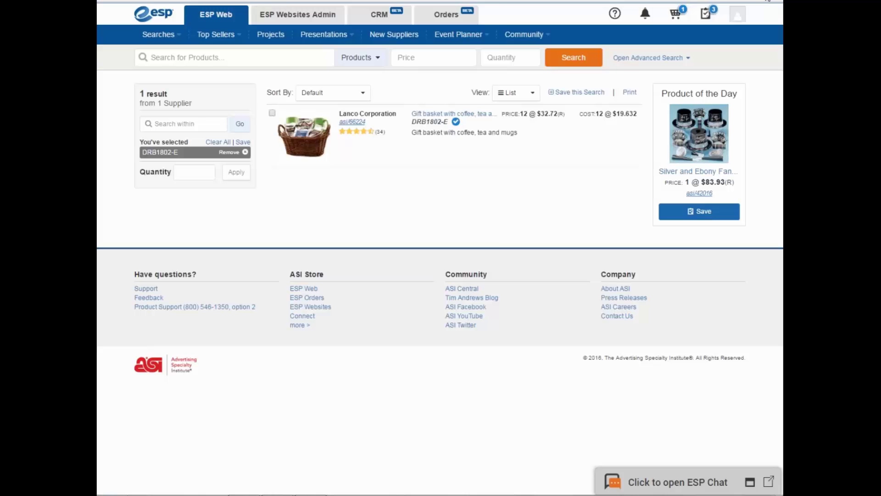
{"action": "left_click", "coordinate": [306, 136]}
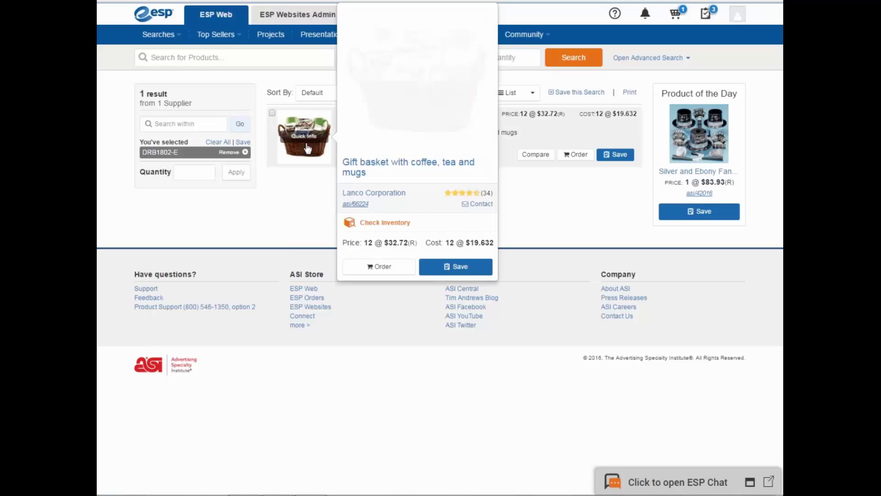
{"action": "left_click", "coordinate": [308, 146]}
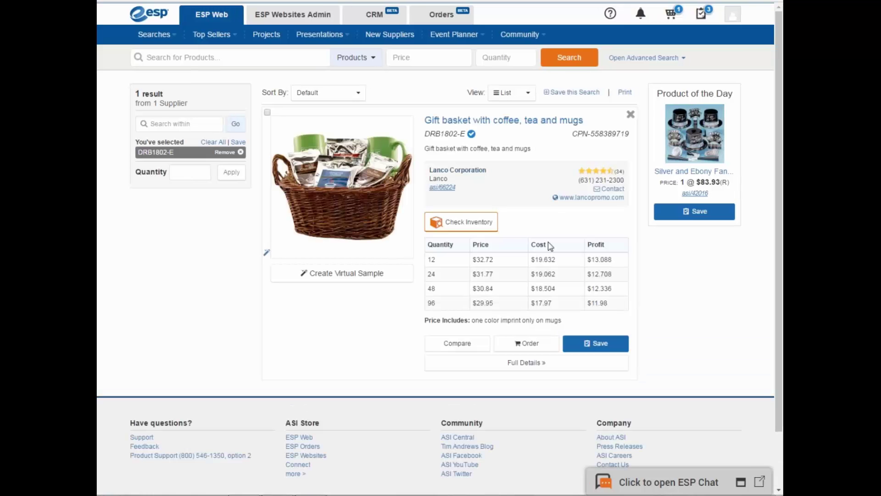
- Start a gift basket order with Black mug colour and continue to Quantity
{"action": "left_click", "coordinate": [527, 348]}
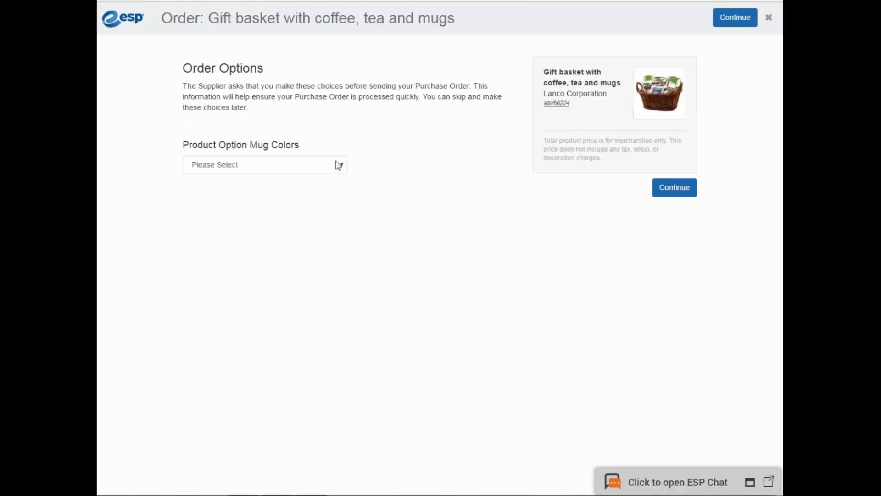
{"action": "left_click", "coordinate": [340, 166]}
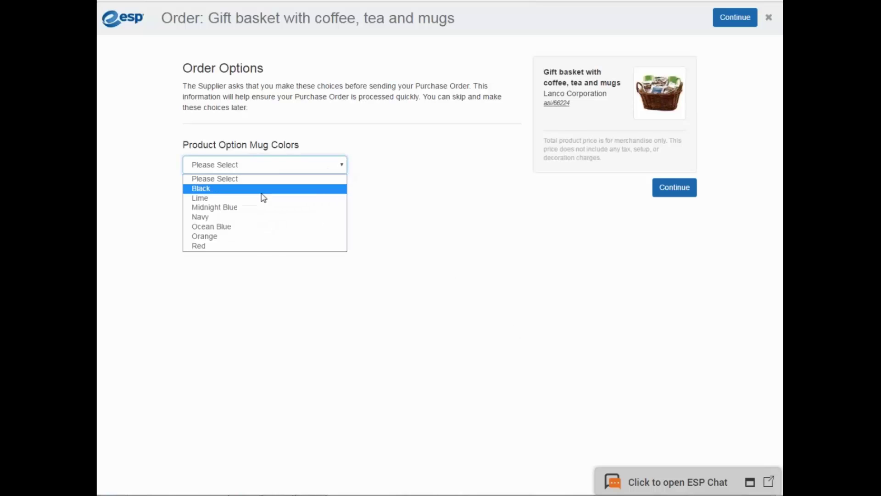
{"action": "left_click", "coordinate": [262, 192]}
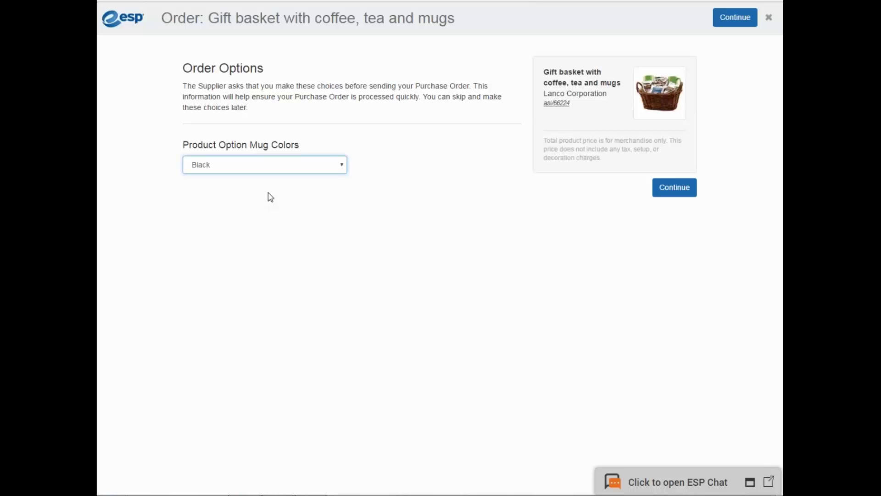
{"action": "left_click", "coordinate": [675, 187]}
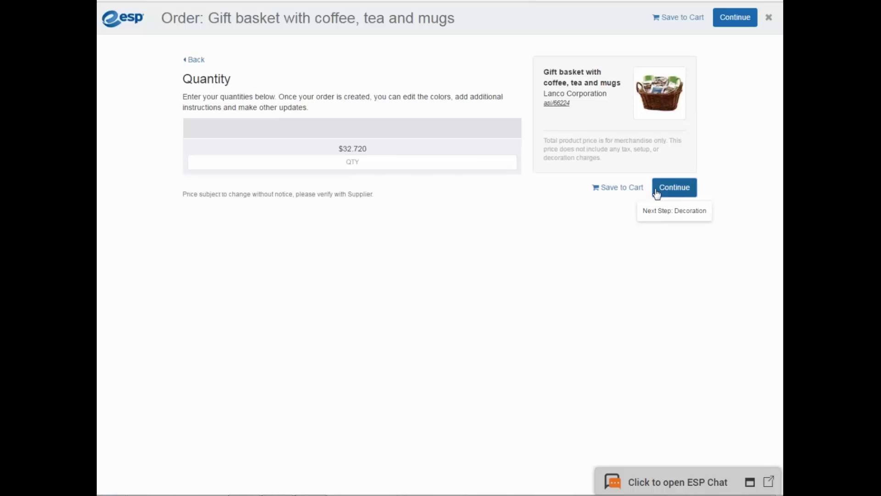
- Set the quantity to 12 ($392.64 total) and continue to Decoration
{"action": "mouse_move", "coordinate": [355, 149]}
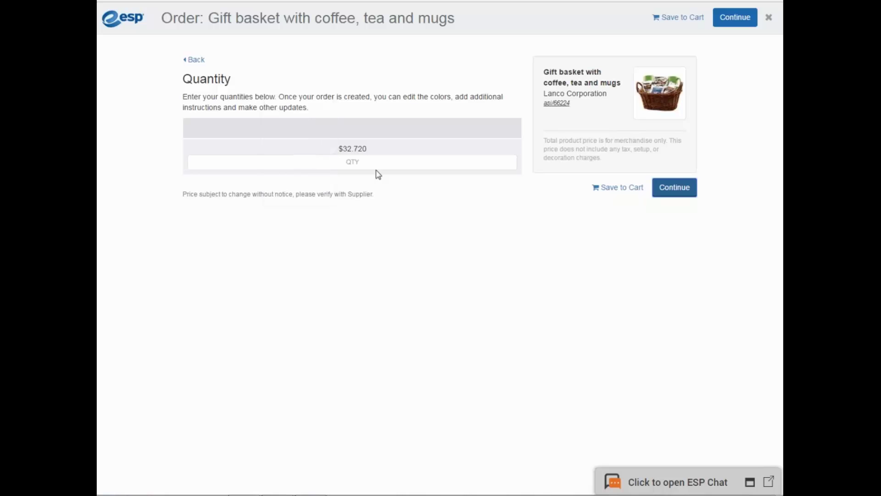
{"action": "left_click", "coordinate": [363, 160]}
{"action": "type", "text": "12"}
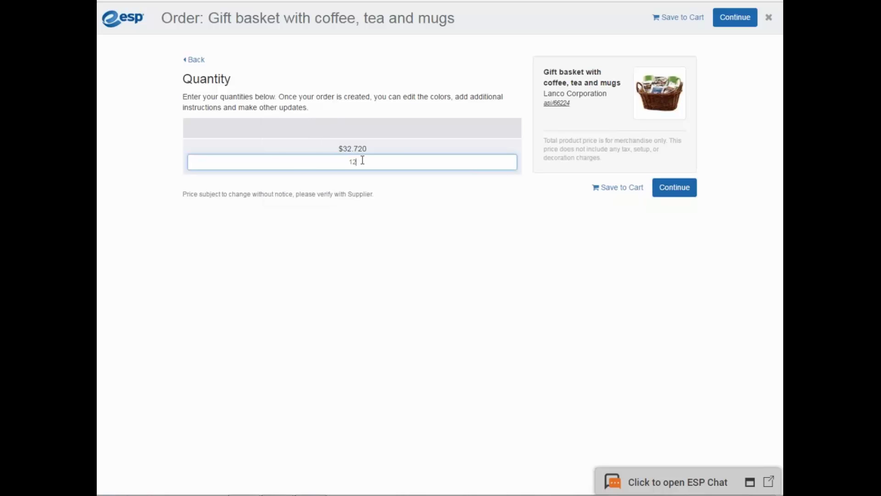
{"action": "mouse_move", "coordinate": [362, 149]}
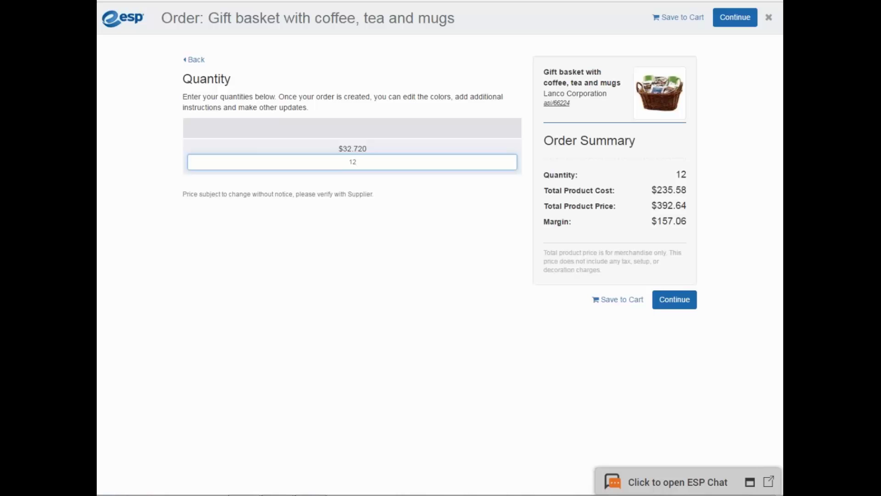
{"action": "left_click", "coordinate": [682, 303]}
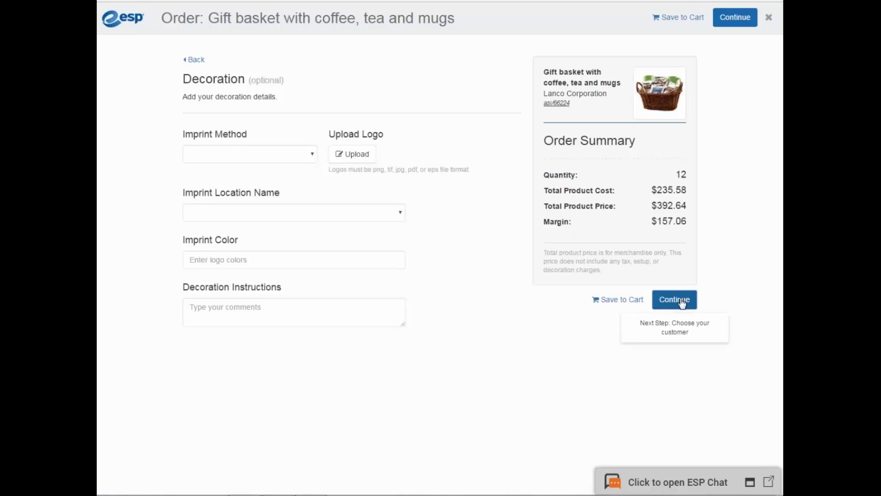
- Choose Silkscreen as the imprint method and upload the esp.png logo
{"action": "left_click", "coordinate": [304, 156]}
{"action": "left_click", "coordinate": [256, 180]}
{"action": "key", "text": "Tab"}
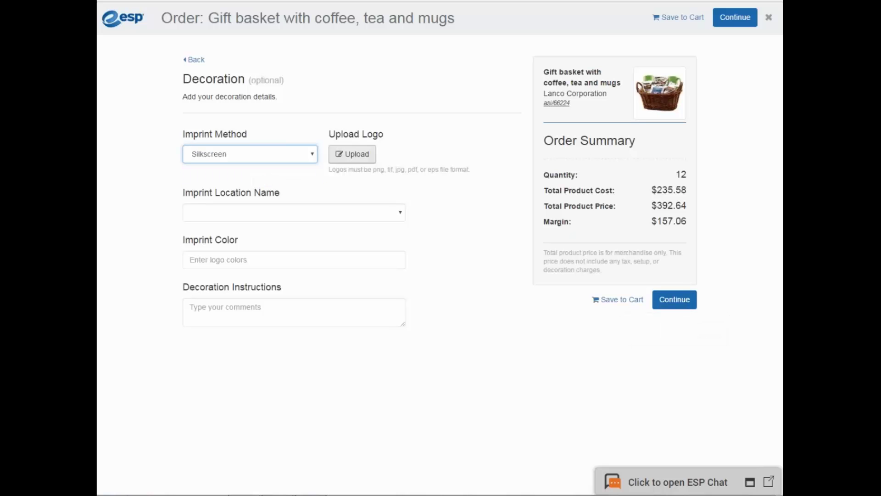
{"action": "key", "text": "Return"}
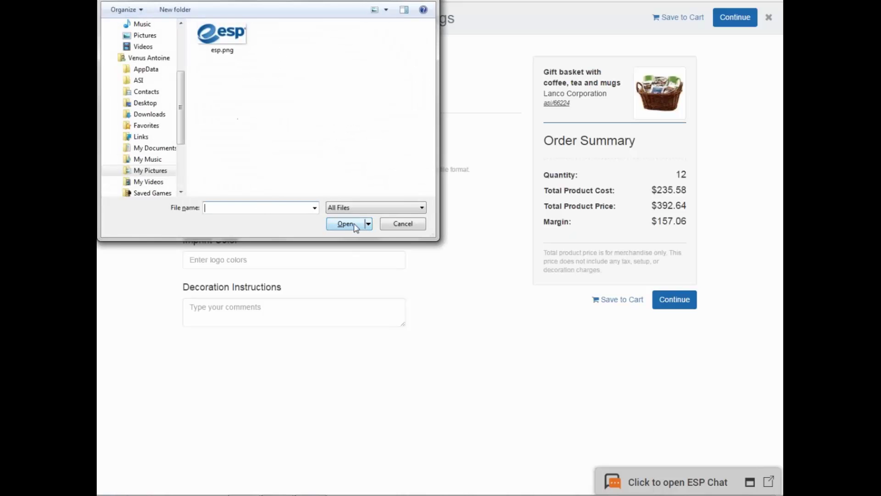
{"action": "left_click", "coordinate": [222, 35]}
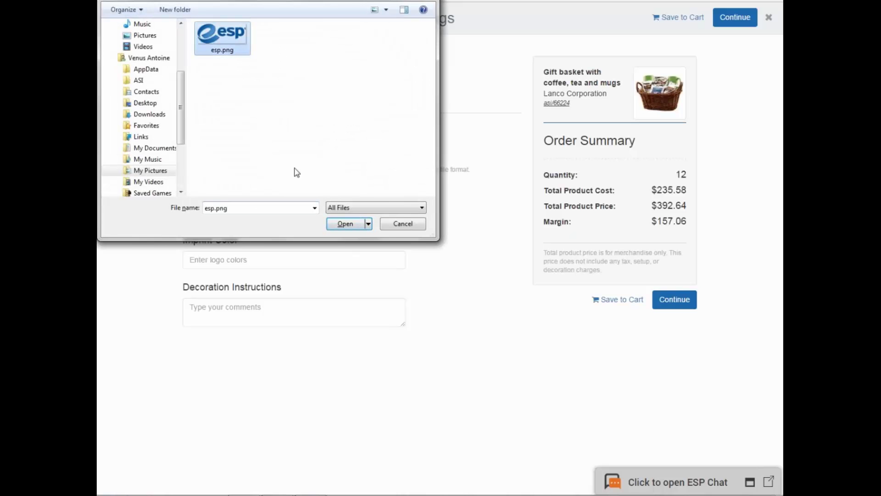
{"action": "left_click", "coordinate": [344, 224]}
- Set Mug 1 Side location and white imprint colour, then continue to customer selection
{"action": "left_click", "coordinate": [311, 226]}
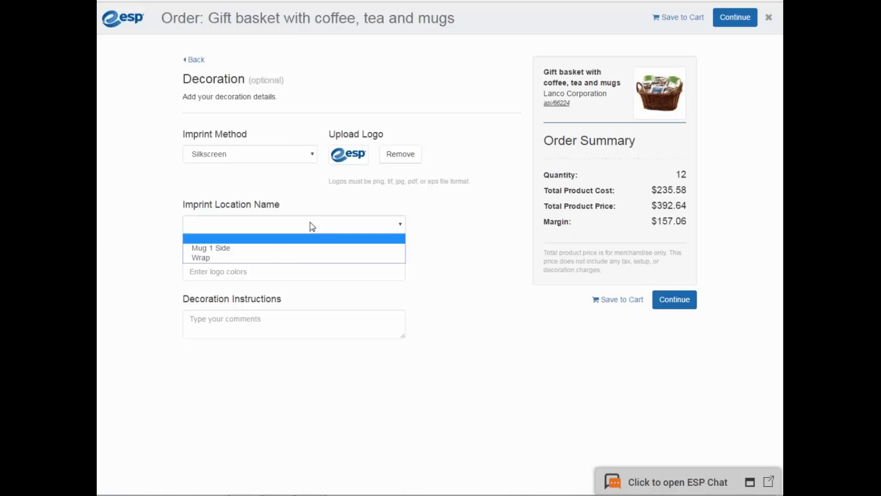
{"action": "left_click", "coordinate": [282, 248]}
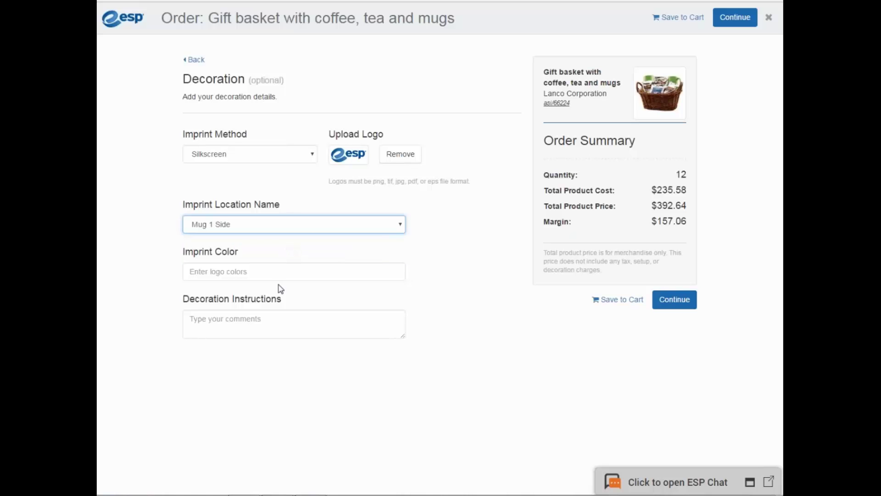
{"action": "left_click", "coordinate": [282, 270]}
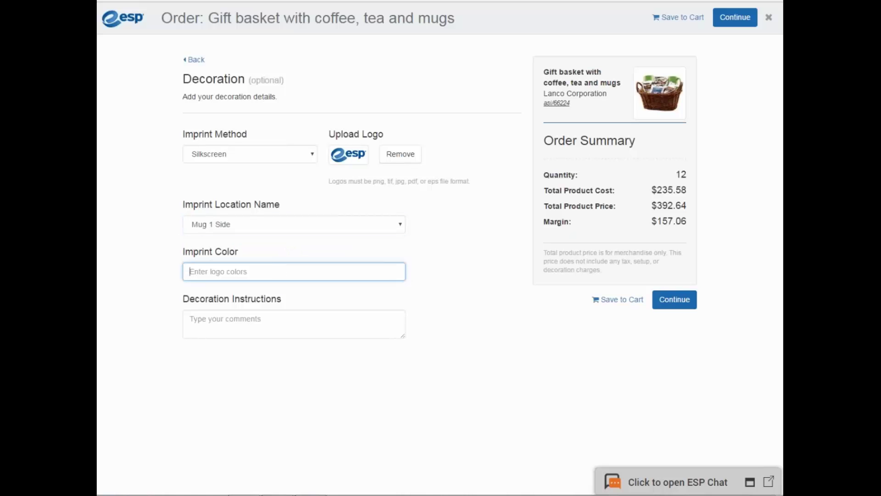
{"action": "type", "text": "white"}
{"action": "left_click", "coordinate": [311, 316]}
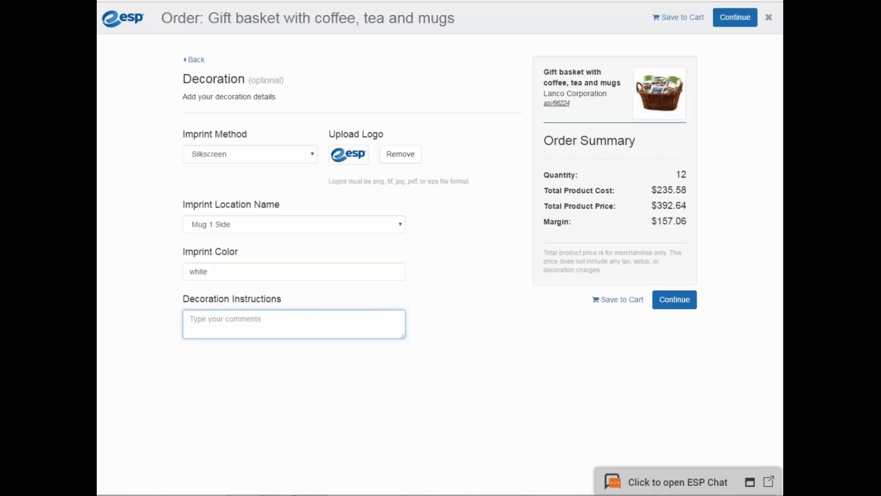
{"action": "left_click", "coordinate": [683, 299]}
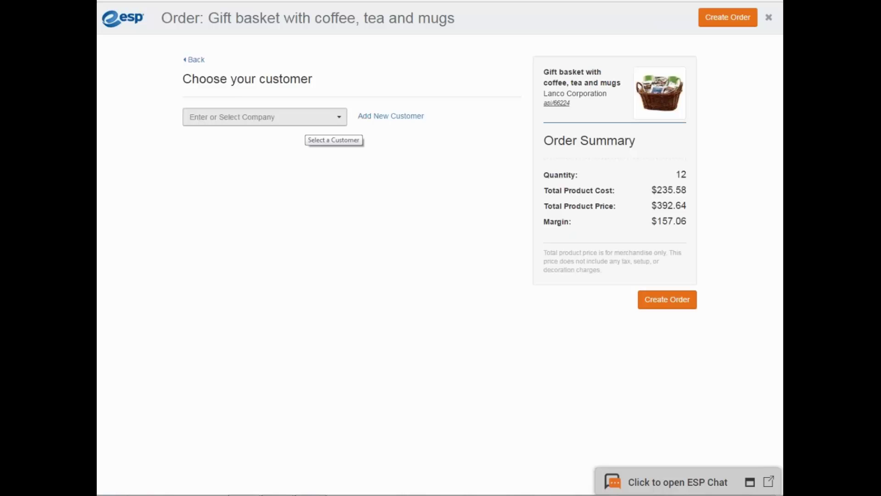
- Start a new customer company named John's Lawn and enter its office phone number
{"action": "left_click", "coordinate": [415, 117]}
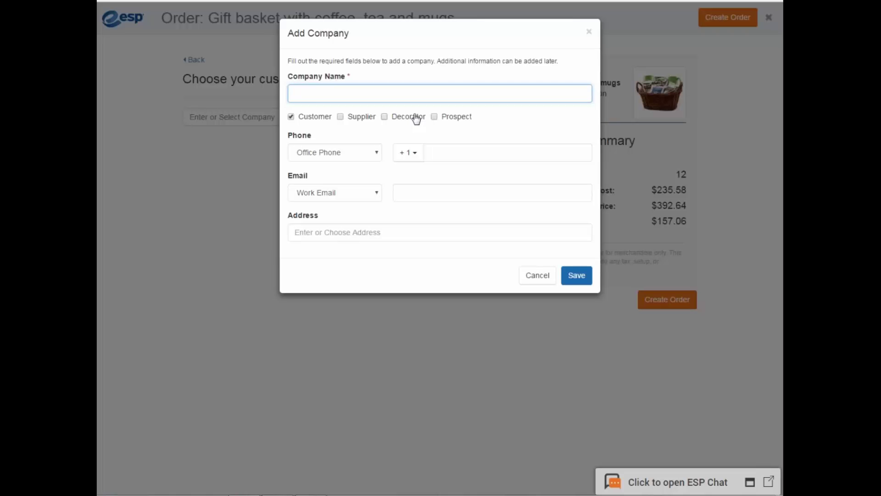
{"action": "type", "text": "John' s Lawn a"}
{"action": "key", "text": "BackSpace"}
{"action": "left_click", "coordinate": [486, 155]}
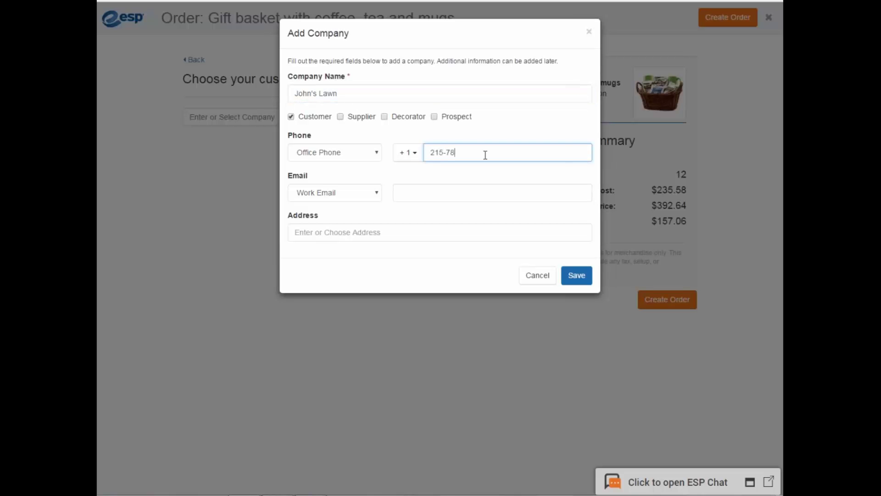
- Fill in the company's address from the first suggested match and save the customer
{"action": "left_click", "coordinate": [430, 196]}
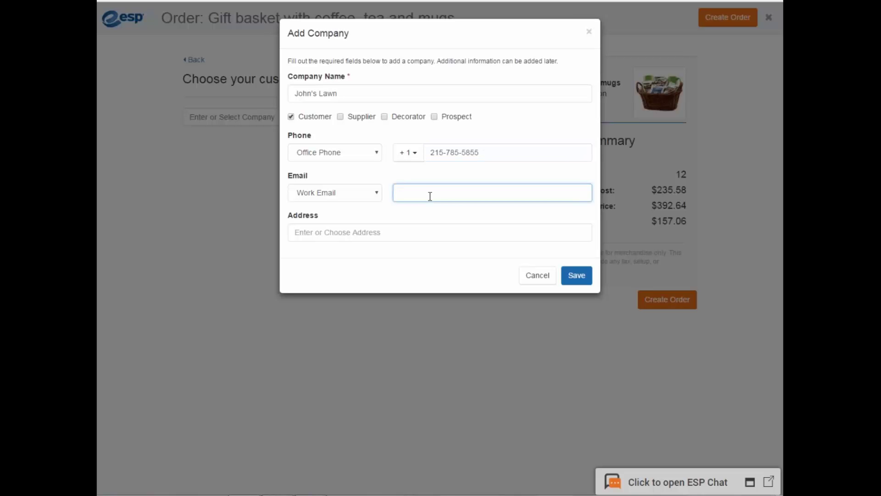
{"action": "left_click", "coordinate": [443, 232]}
{"action": "type", "text": "125"}
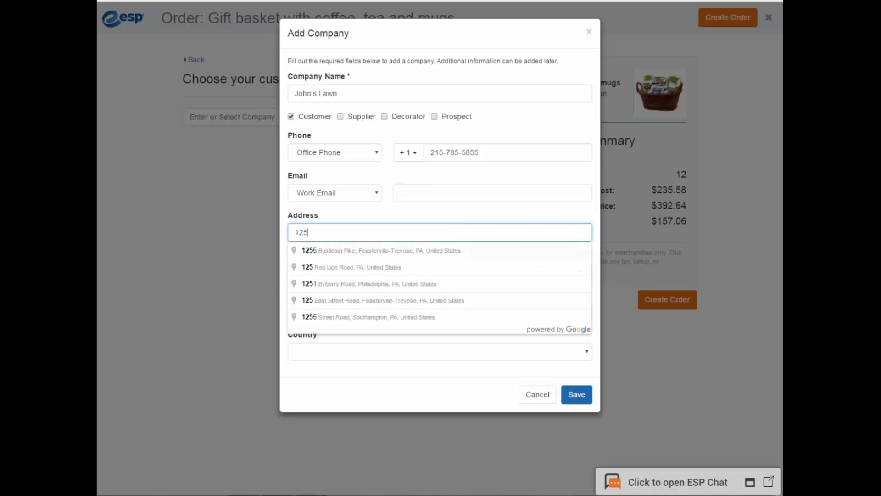
{"action": "left_click", "coordinate": [407, 256]}
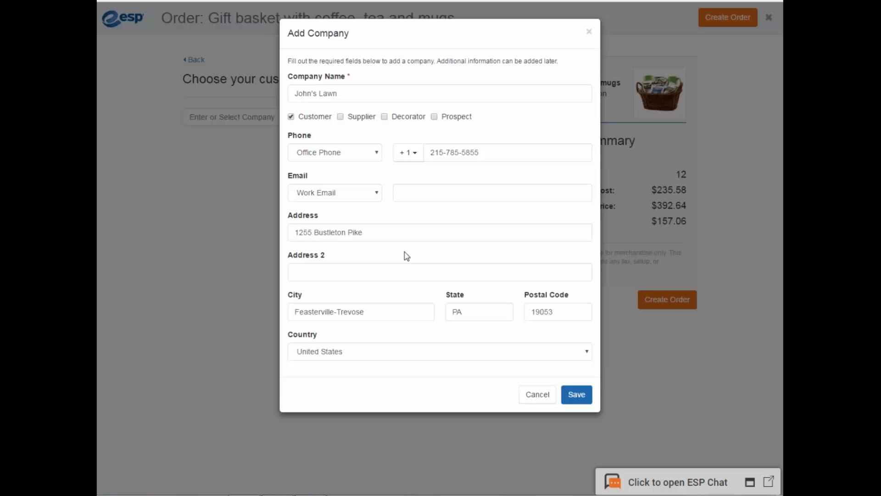
{"action": "left_click", "coordinate": [577, 403]}
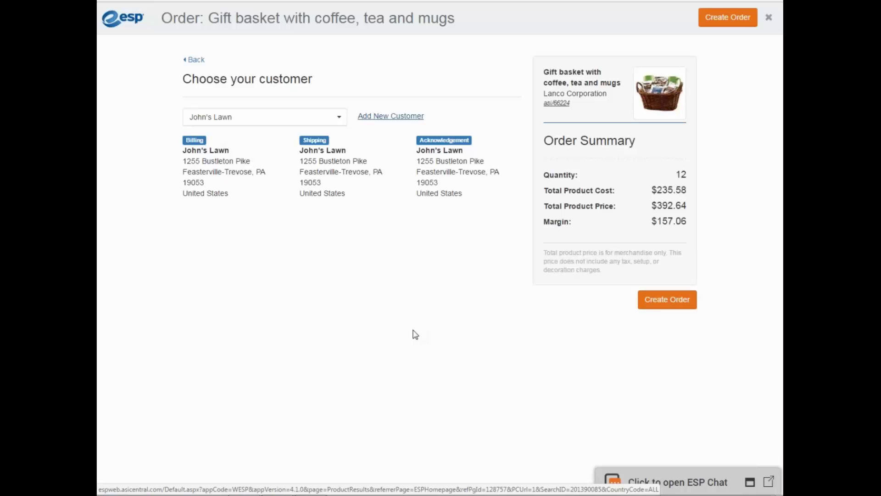
- Create the order for John's Lawn and show its Visible to setting (Everyone)
{"action": "left_click", "coordinate": [661, 305]}
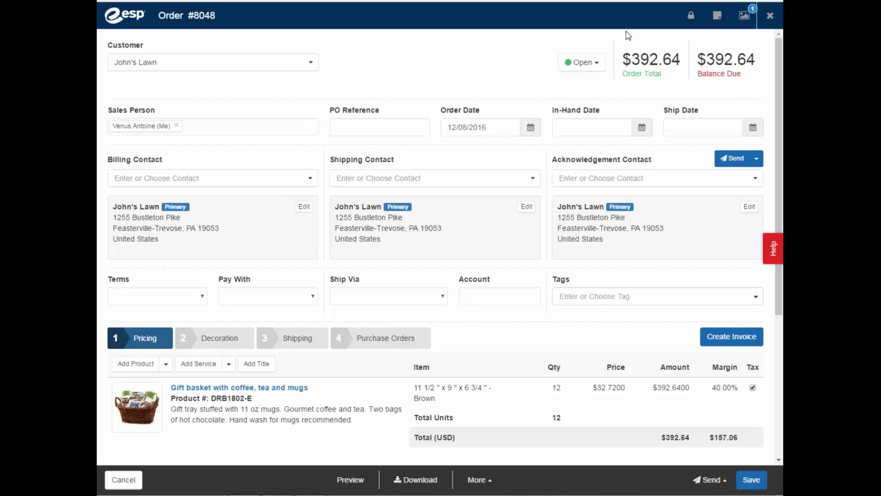
{"action": "left_click", "coordinate": [691, 21]}
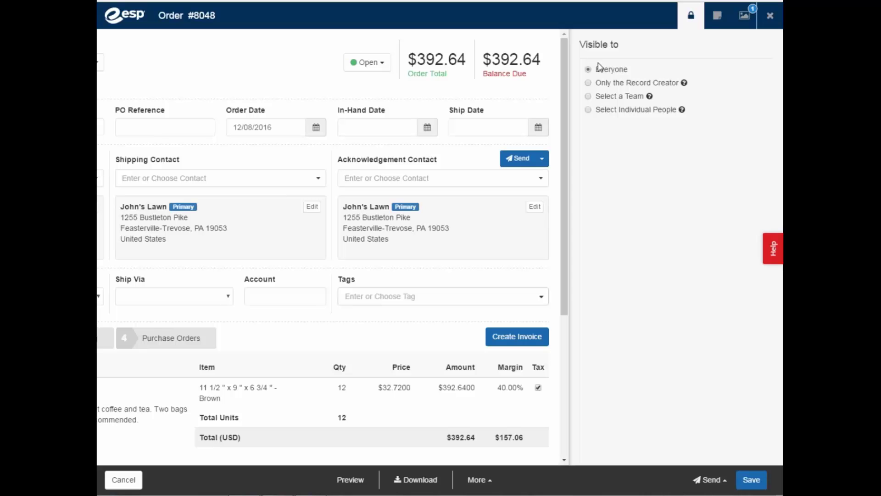
- Review order #8048's notes (none) and art files (esp.png), then close the side panel
{"action": "left_click", "coordinate": [690, 16]}
{"action": "left_click", "coordinate": [721, 19]}
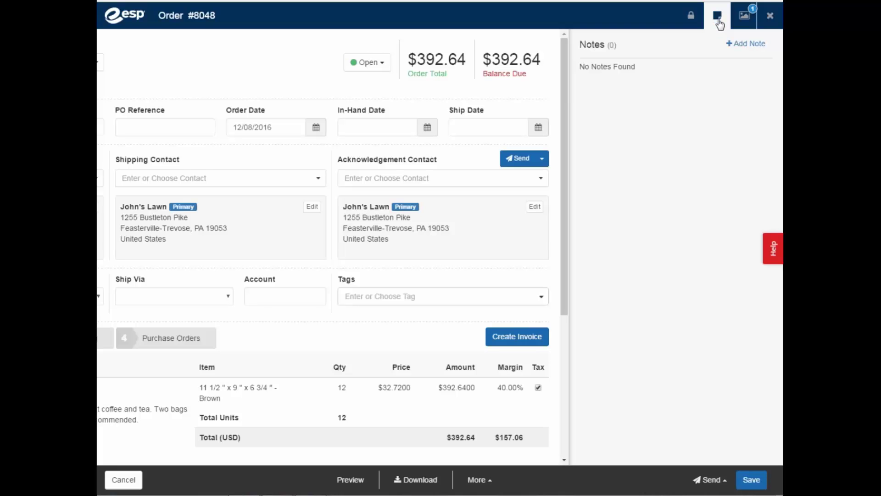
{"action": "left_click", "coordinate": [746, 19]}
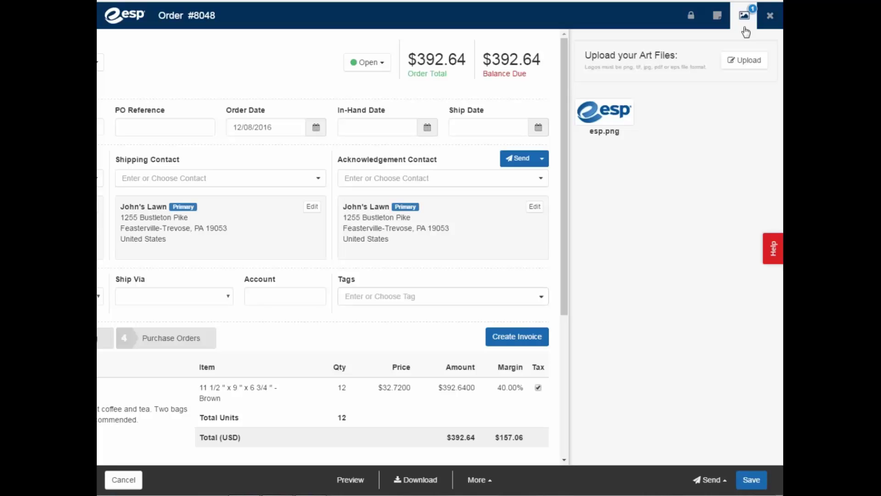
{"action": "left_click", "coordinate": [745, 26]}
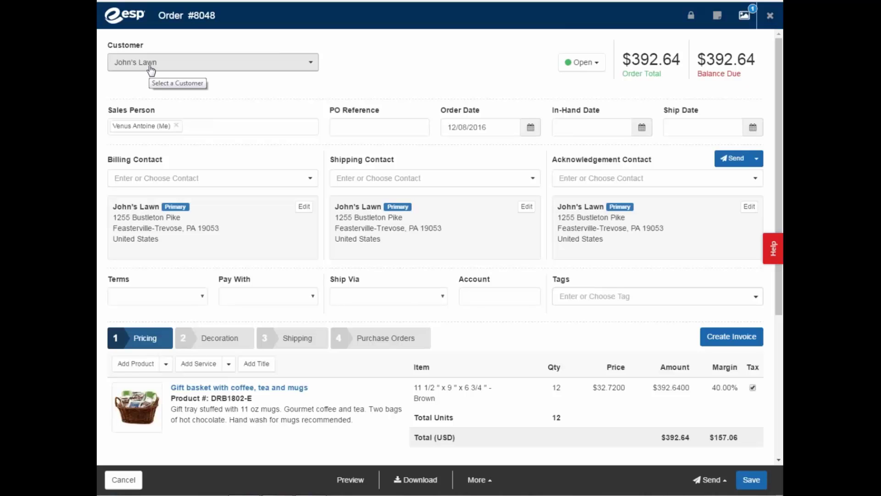
{"action": "left_click", "coordinate": [599, 65]}
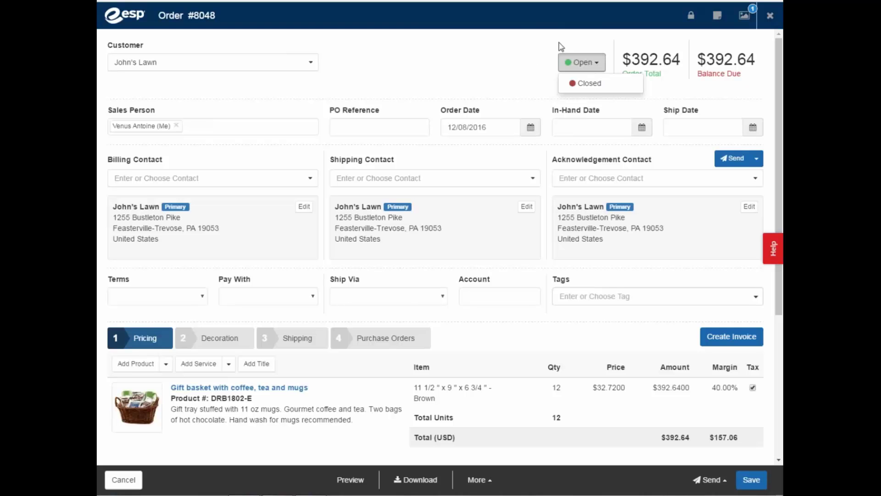
{"action": "left_click", "coordinate": [594, 41]}
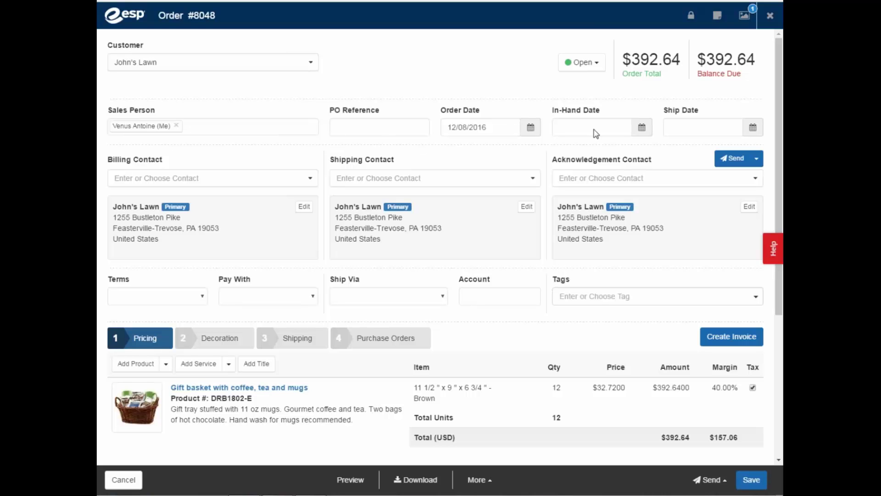
- Pick December 16, 2016 as the In-Hand Date and December 12, 2016 as the Ship Date
{"action": "left_click", "coordinate": [642, 127]}
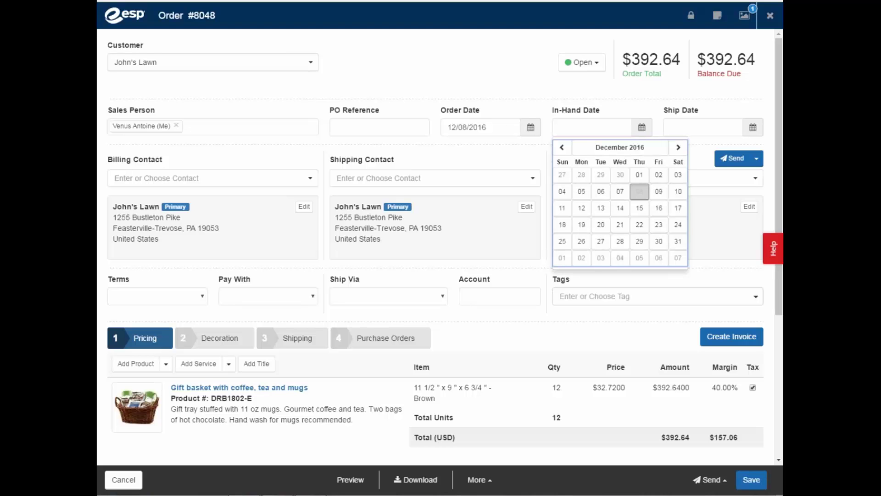
{"action": "left_click", "coordinate": [659, 208]}
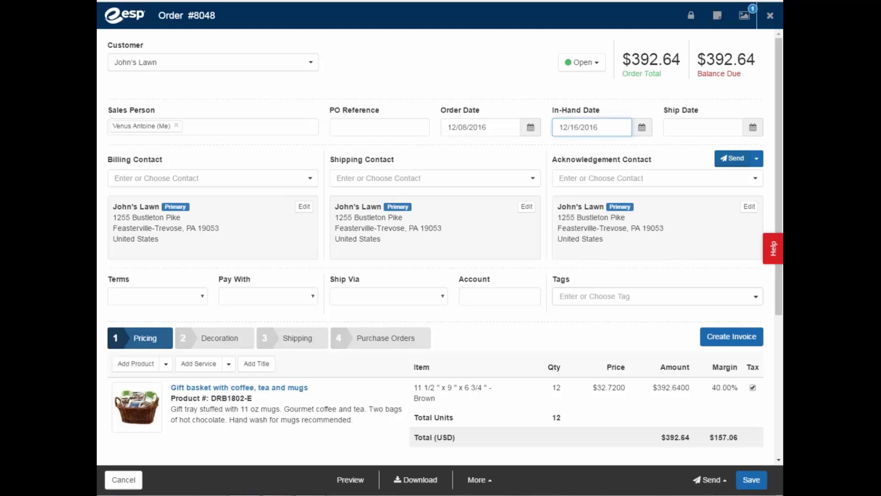
{"action": "left_click", "coordinate": [756, 130]}
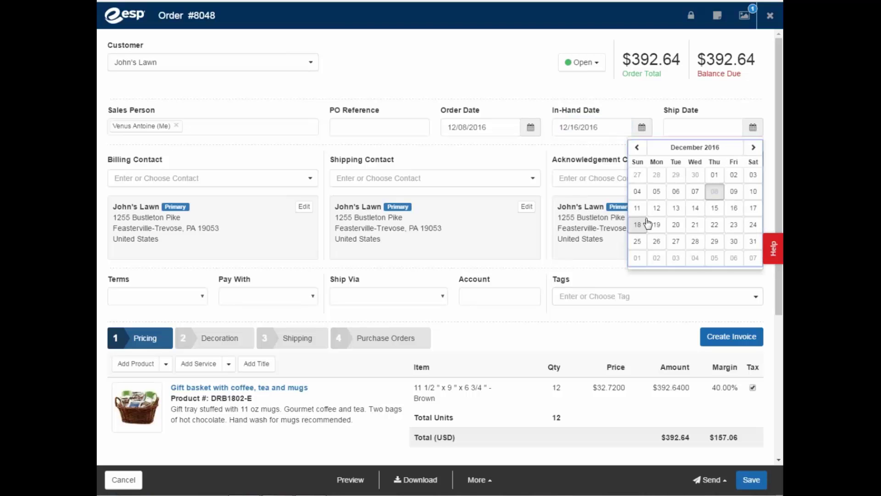
{"action": "left_click", "coordinate": [656, 208]}
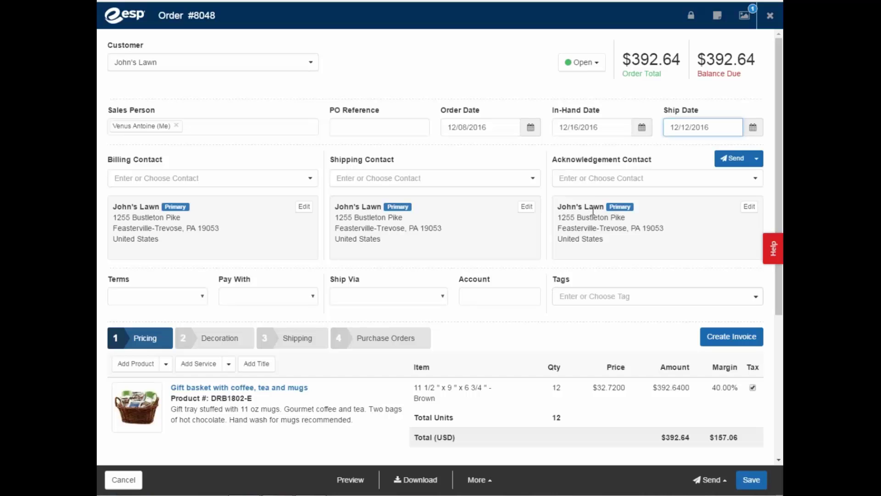
{"action": "left_click", "coordinate": [758, 161]}
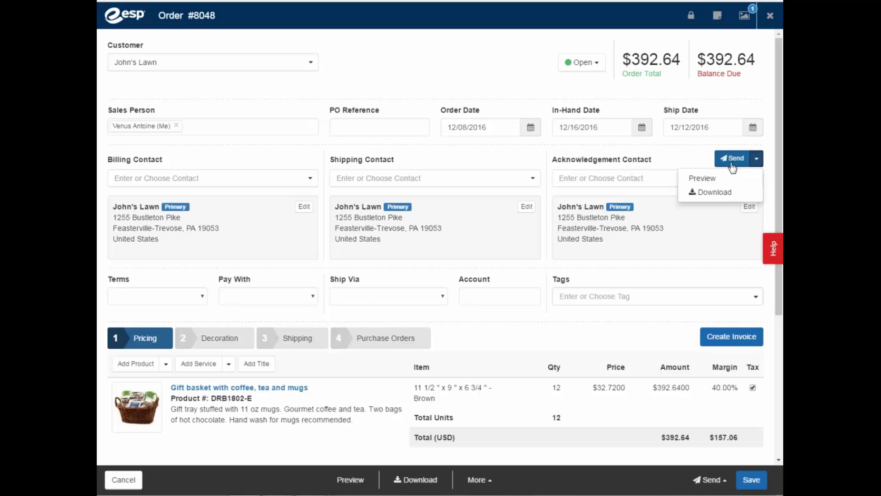
- Choose Net 30 terms, American Express payment and UPS Ground shipping, and enter the shipping account number
{"action": "left_click", "coordinate": [183, 302]}
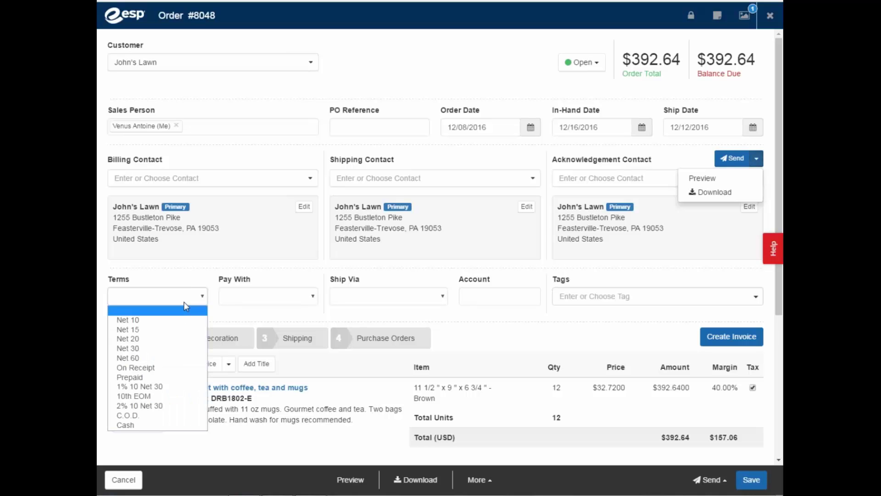
{"action": "left_click", "coordinate": [157, 349]}
{"action": "left_click", "coordinate": [313, 297]}
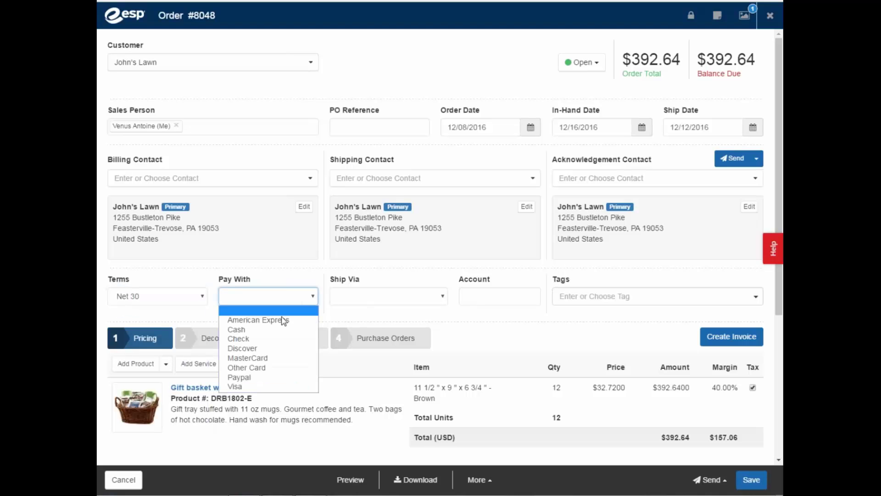
{"action": "left_click", "coordinate": [283, 321]}
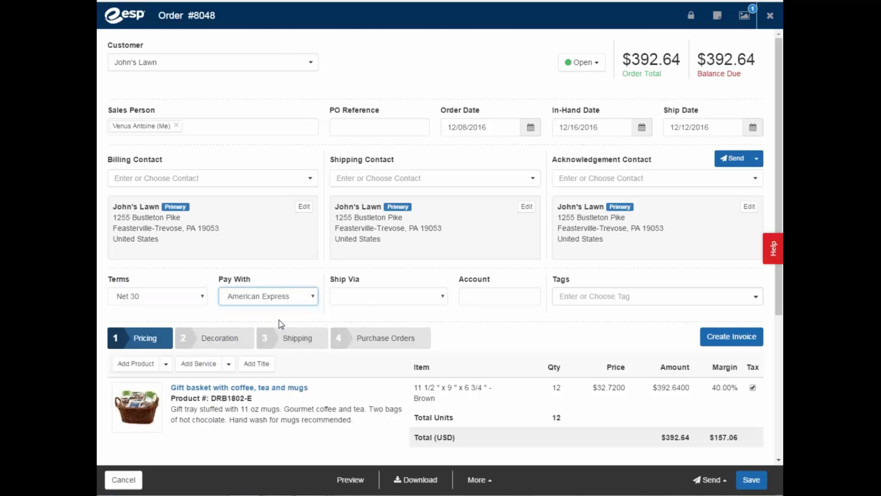
{"action": "left_click", "coordinate": [439, 301]}
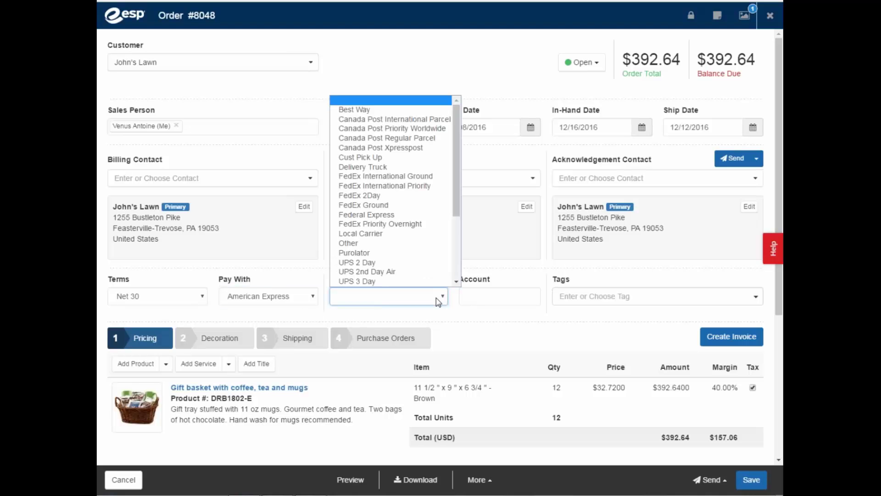
{"action": "left_click_drag", "start_coordinate": [458, 214], "coordinate": [459, 248]}
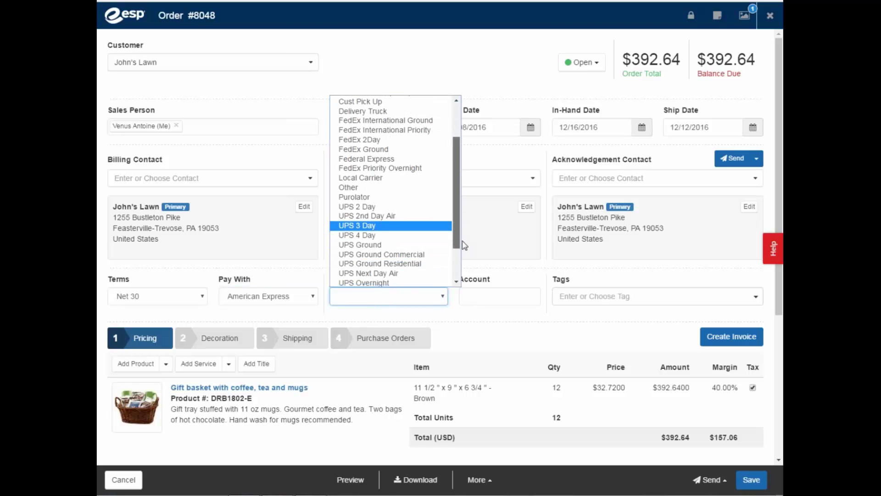
{"action": "left_click", "coordinate": [381, 241]}
{"action": "left_click", "coordinate": [495, 292]}
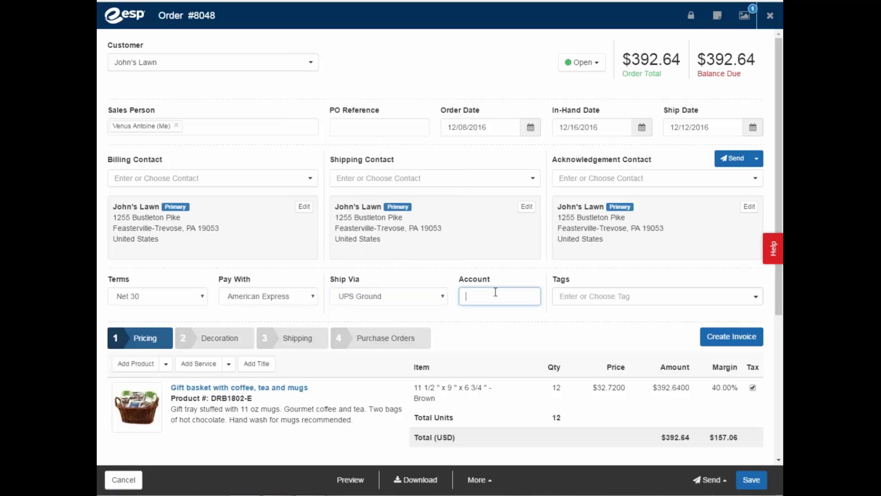
{"action": "scroll", "coordinate": [523, 365], "scroll_direction": "down", "scroll_amount": 3}
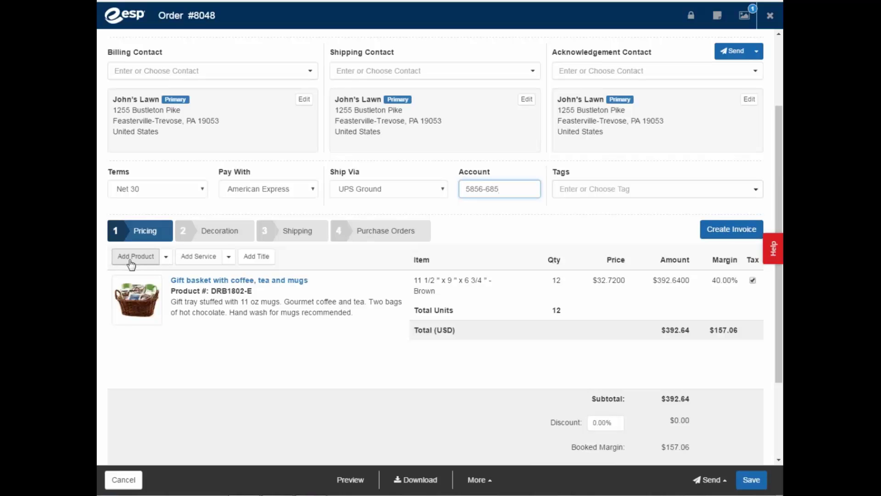
{"action": "left_click", "coordinate": [166, 258]}
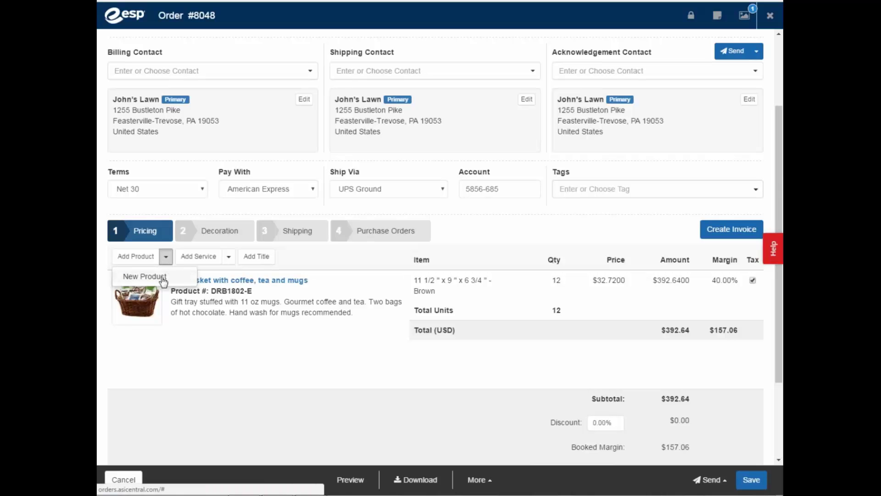
{"action": "left_click", "coordinate": [164, 278]}
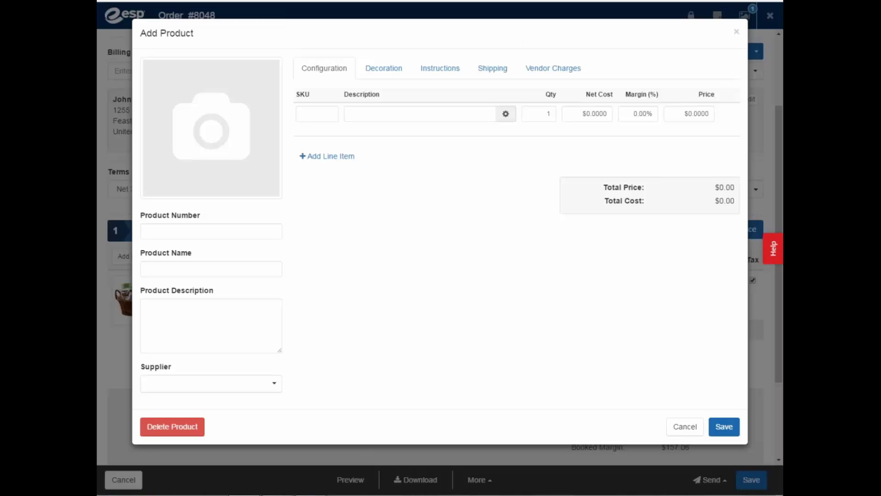
{"action": "mouse_move", "coordinate": [209, 146]}
{"action": "left_click", "coordinate": [686, 427]}
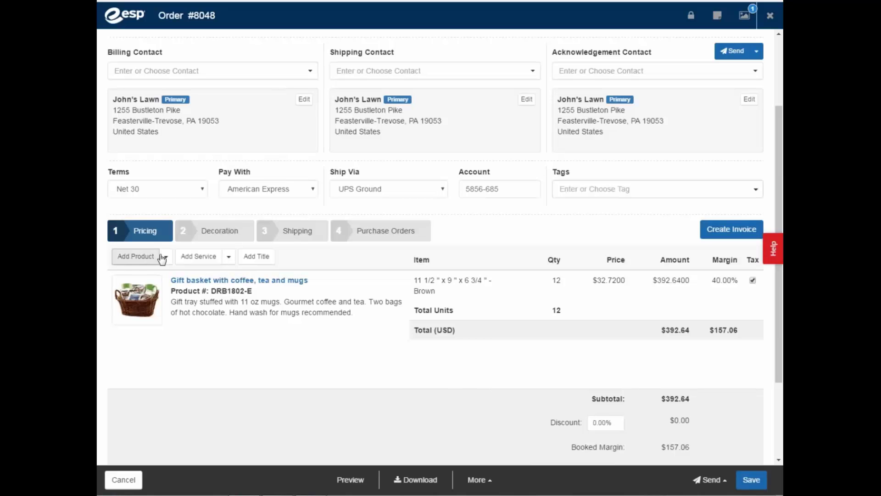
{"action": "left_click", "coordinate": [143, 257]}
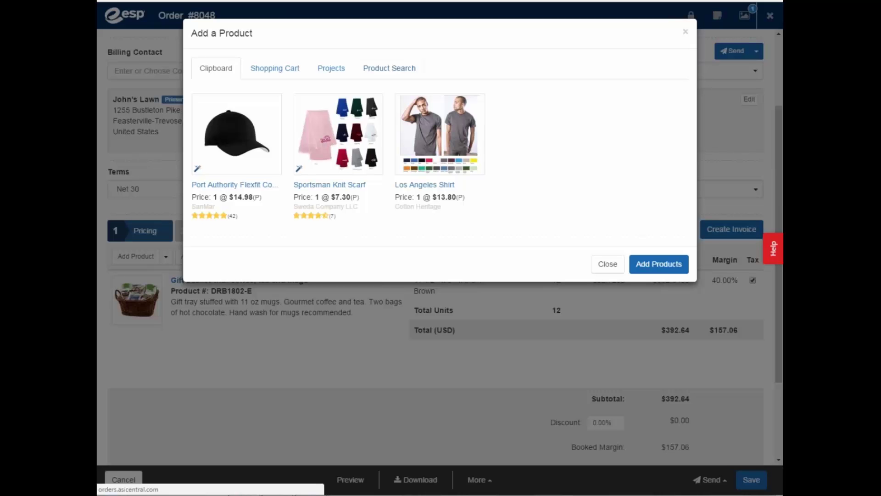
{"action": "left_click", "coordinate": [615, 270]}
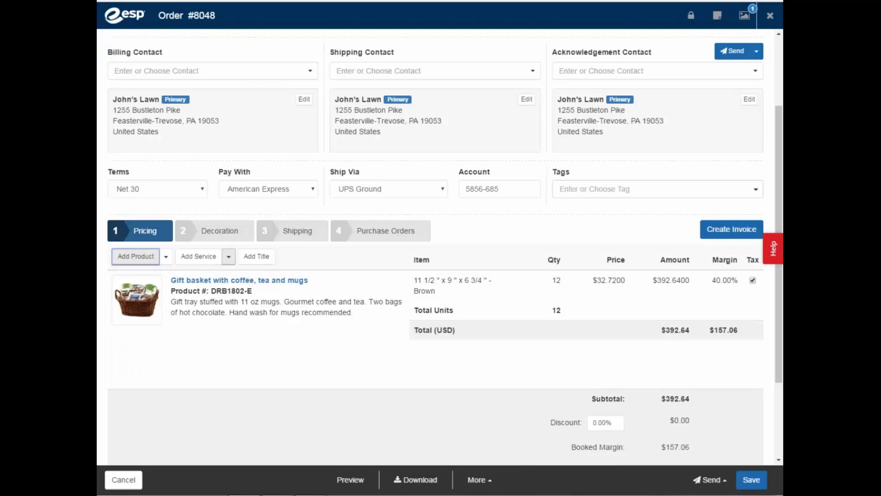
{"action": "left_click", "coordinate": [228, 257]}
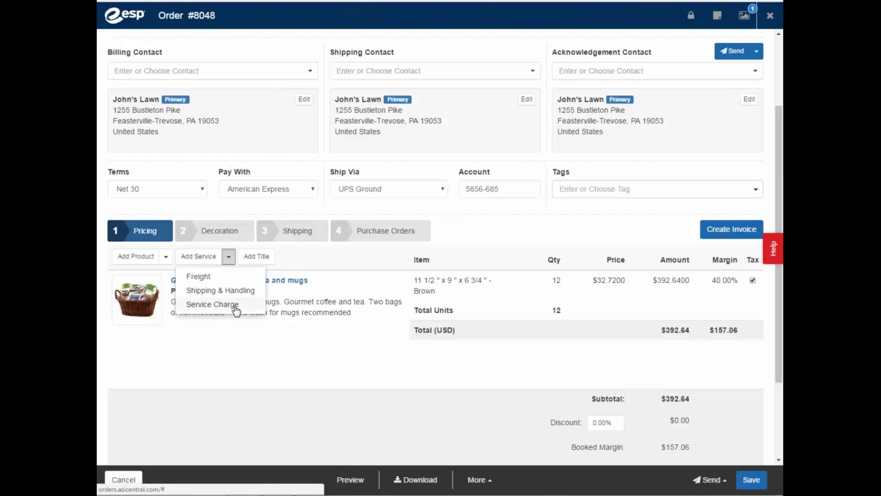
{"action": "left_click", "coordinate": [198, 256]}
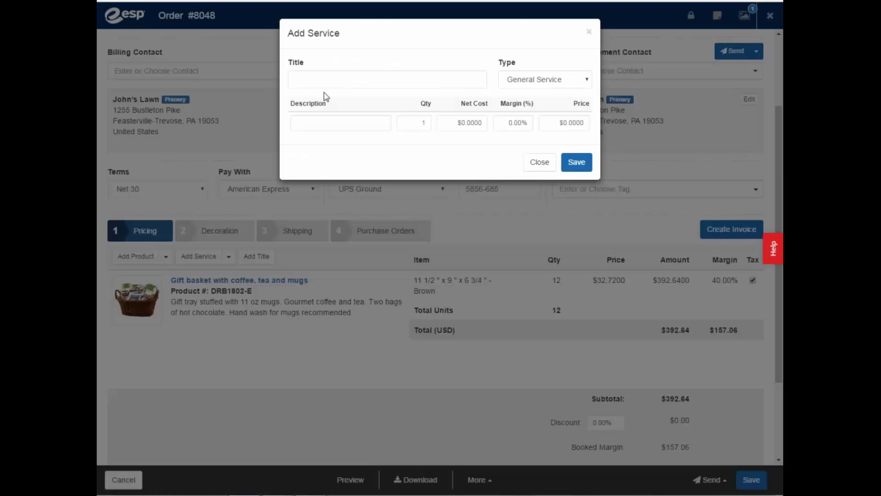
{"action": "left_click", "coordinate": [534, 163]}
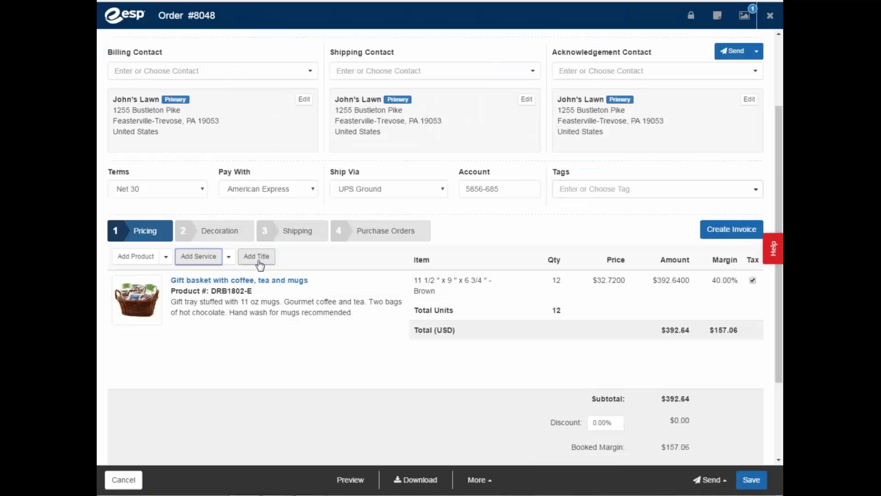
{"action": "mouse_move", "coordinate": [189, 299]}
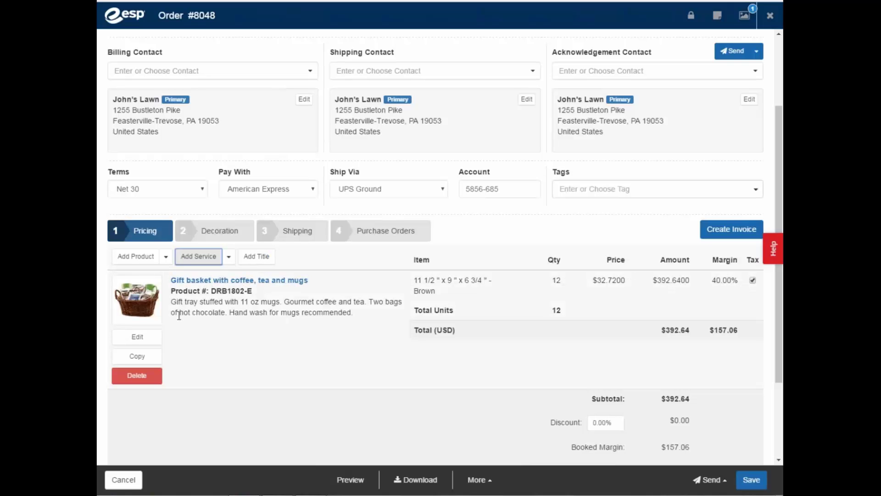
- Open the gift basket line item's editor, then close it to see 12 units totalling $392.64
{"action": "left_click", "coordinate": [138, 338]}
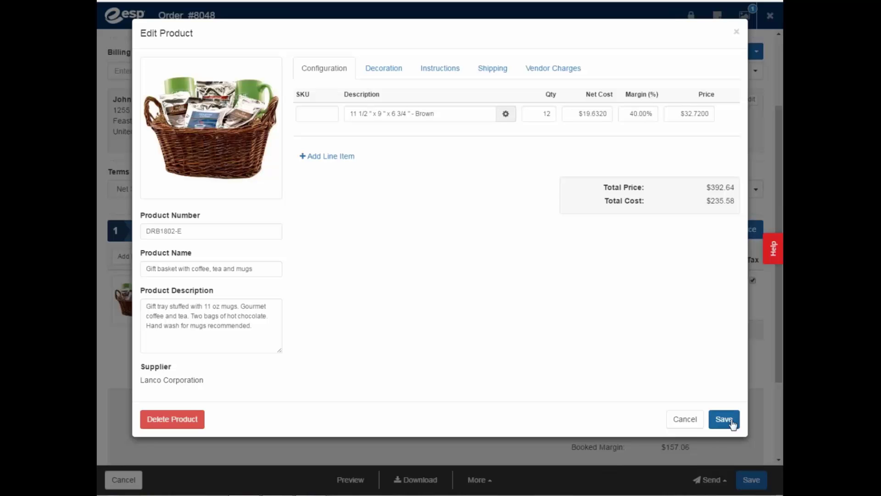
{"action": "left_click", "coordinate": [684, 419]}
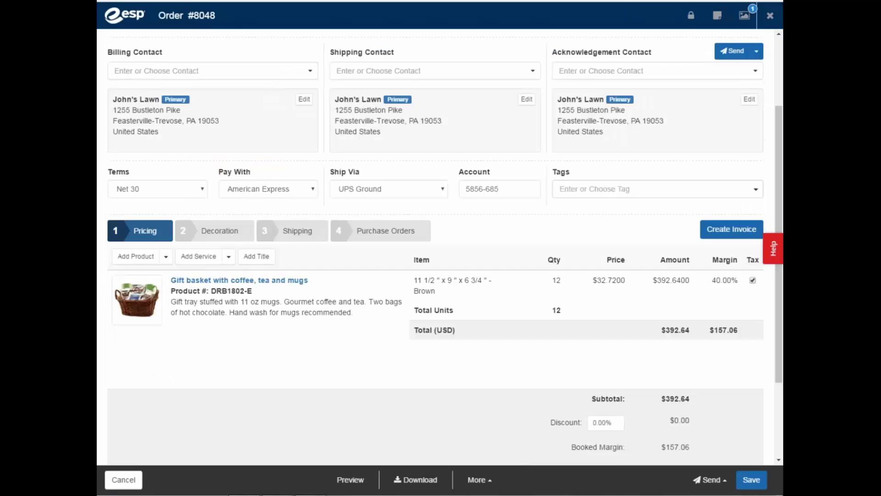
- On the Decoration step, edit the gift basket to see its Mug 1 Side silkscreen with esp.png
{"action": "left_click", "coordinate": [219, 231]}
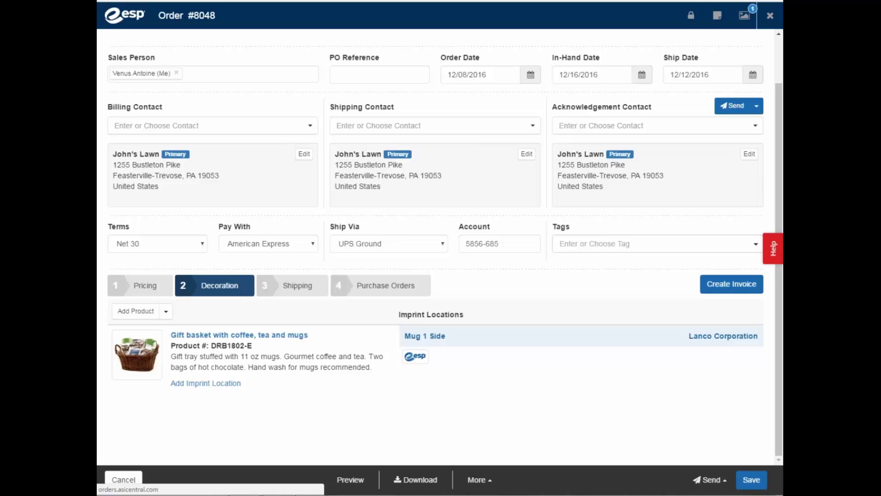
{"action": "mouse_move", "coordinate": [149, 374]}
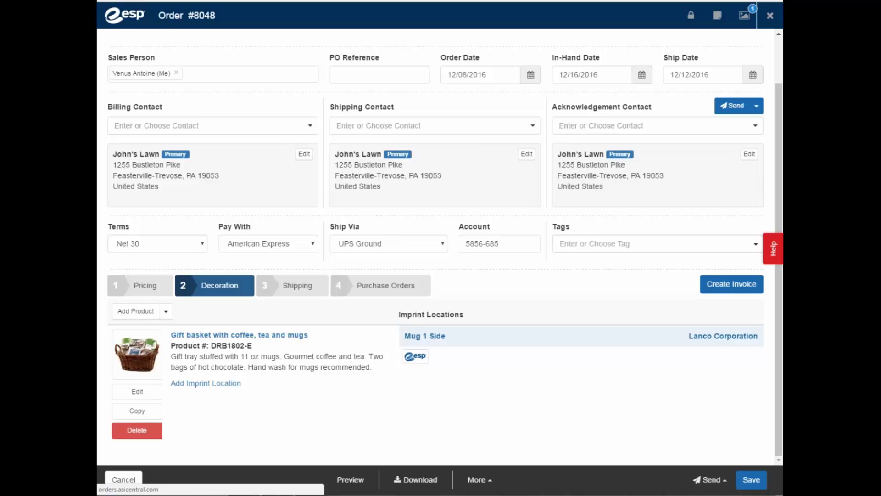
{"action": "left_click", "coordinate": [138, 392]}
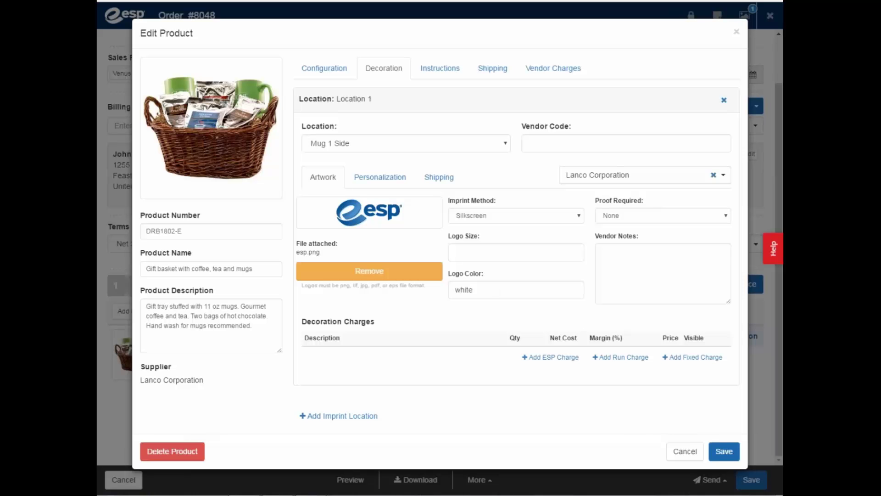
- Set the mug decoration's Proof Required option to Email
{"action": "left_click", "coordinate": [684, 215]}
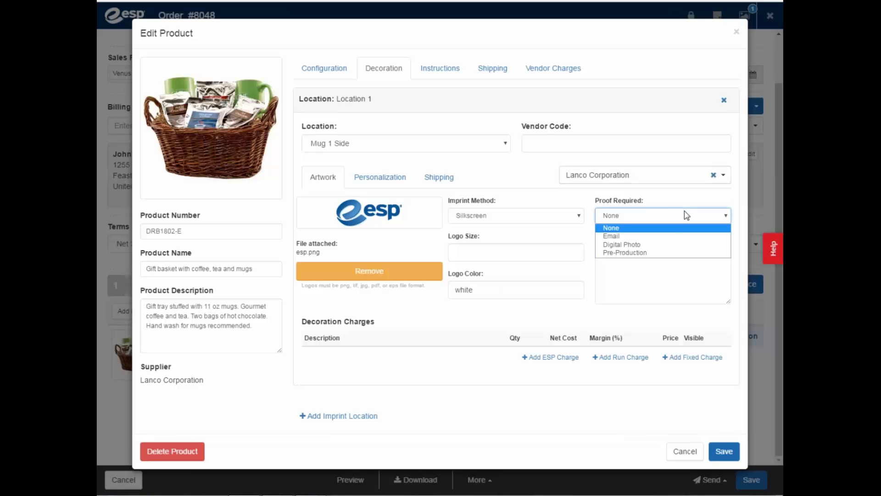
{"action": "left_click", "coordinate": [667, 237]}
{"action": "left_click", "coordinate": [639, 271]}
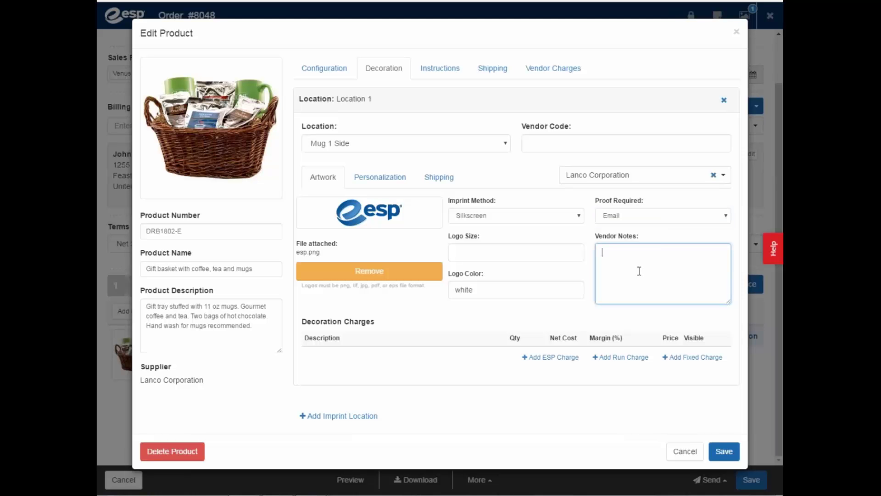
- Add the Silkscreen set-up charge ($40 net, $50 price), then add and delete a Run Charge row
{"action": "left_click", "coordinate": [548, 358]}
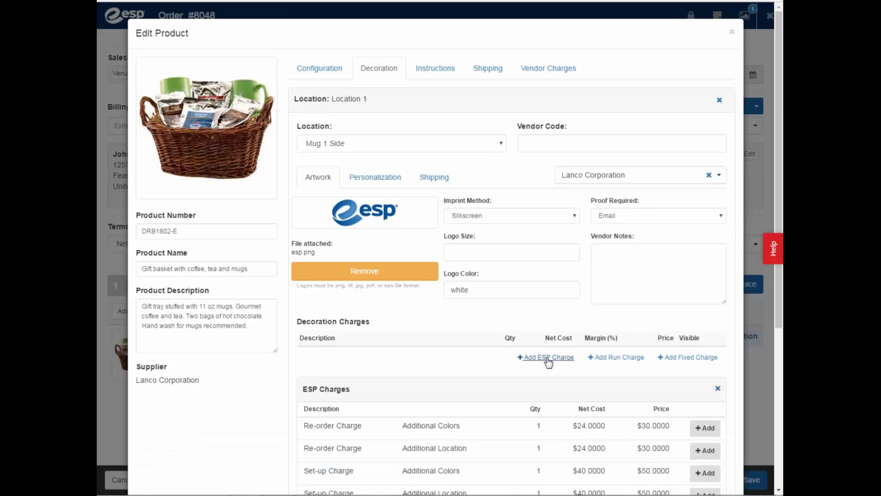
{"action": "scroll", "coordinate": [549, 360], "scroll_direction": "down", "scroll_amount": 5}
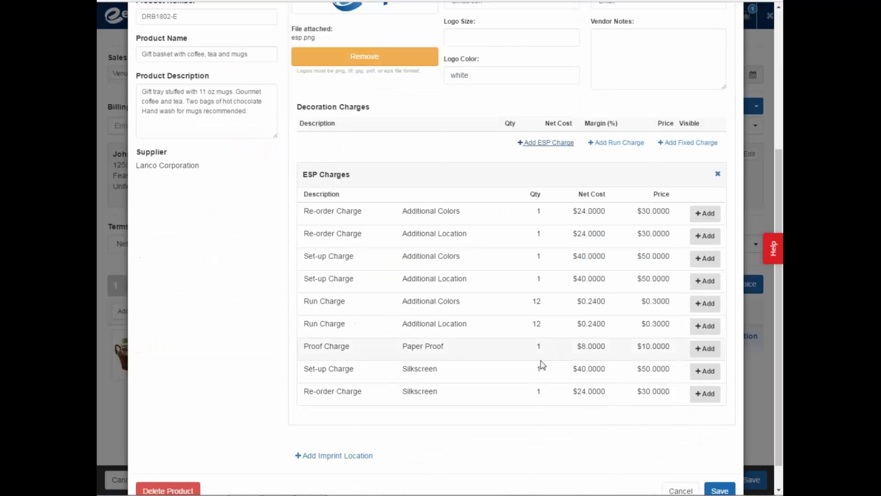
{"action": "left_click", "coordinate": [706, 373]}
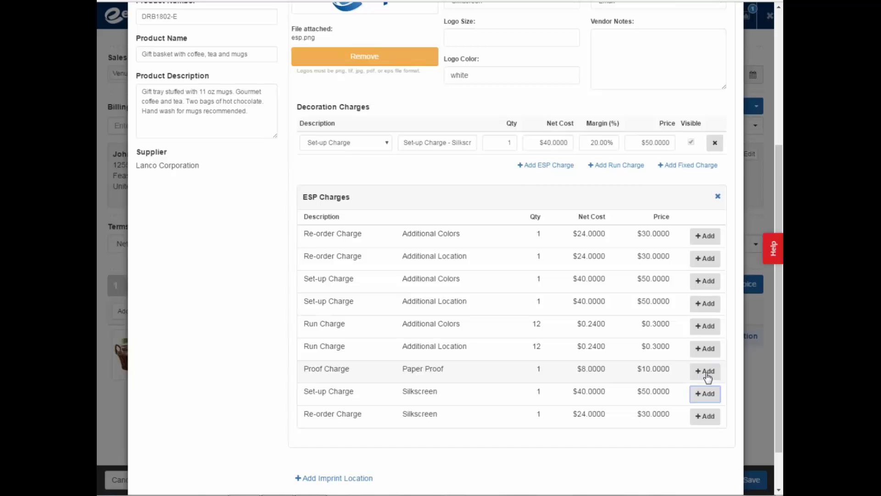
{"action": "left_click", "coordinate": [628, 168]}
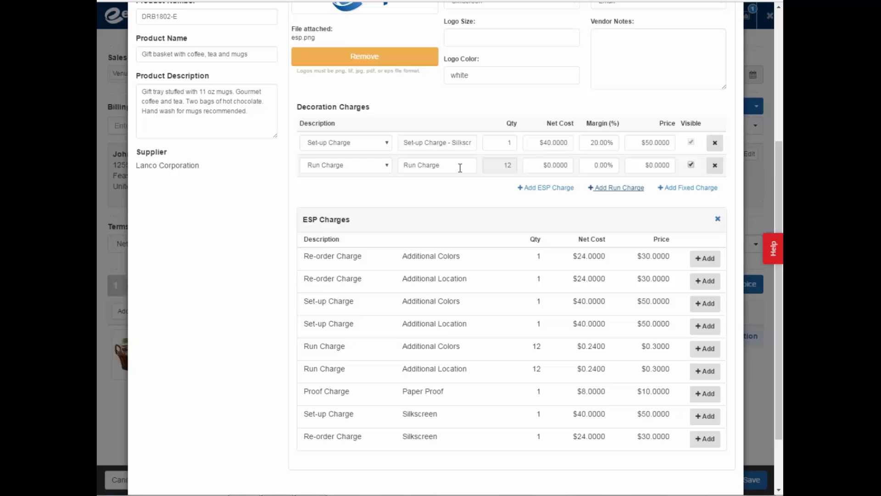
{"action": "left_click", "coordinate": [377, 169]}
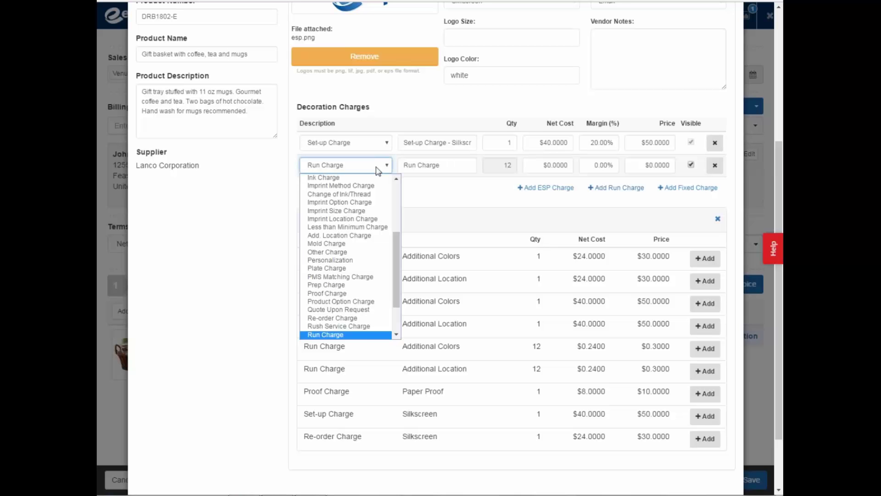
{"action": "left_click", "coordinate": [468, 165]}
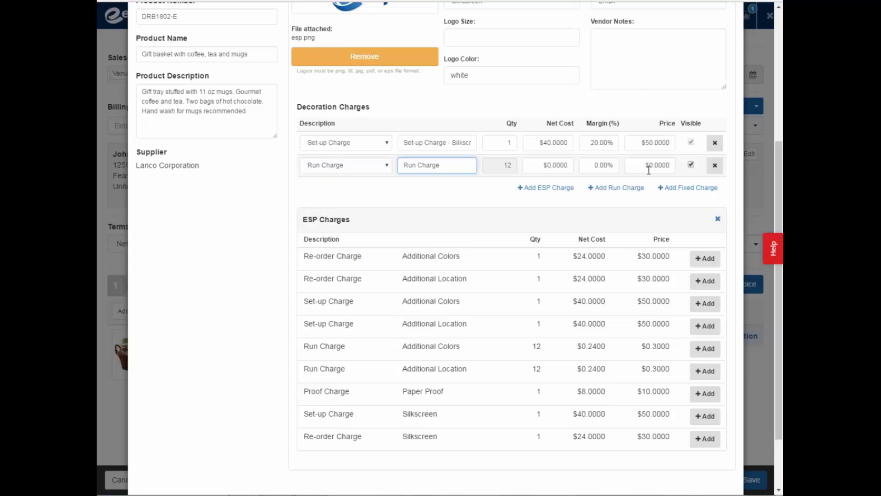
{"action": "left_click", "coordinate": [716, 166]}
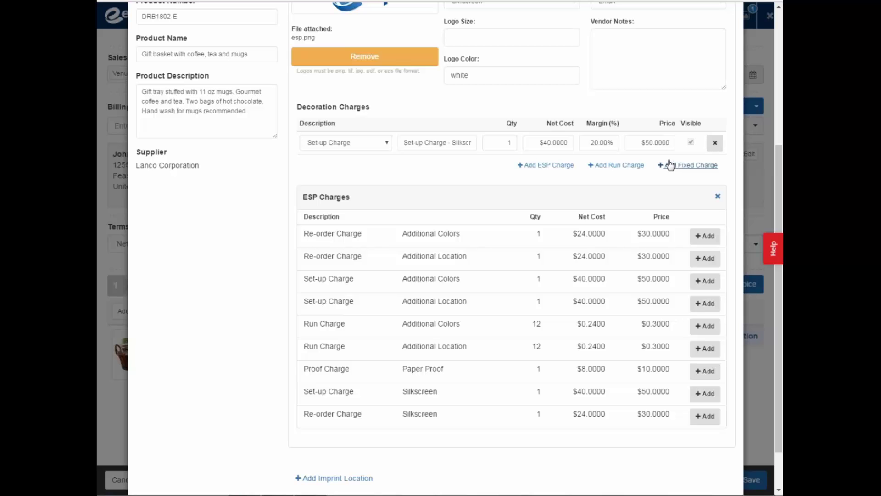
{"action": "scroll", "coordinate": [670, 165], "scroll_direction": "up", "scroll_amount": 4}
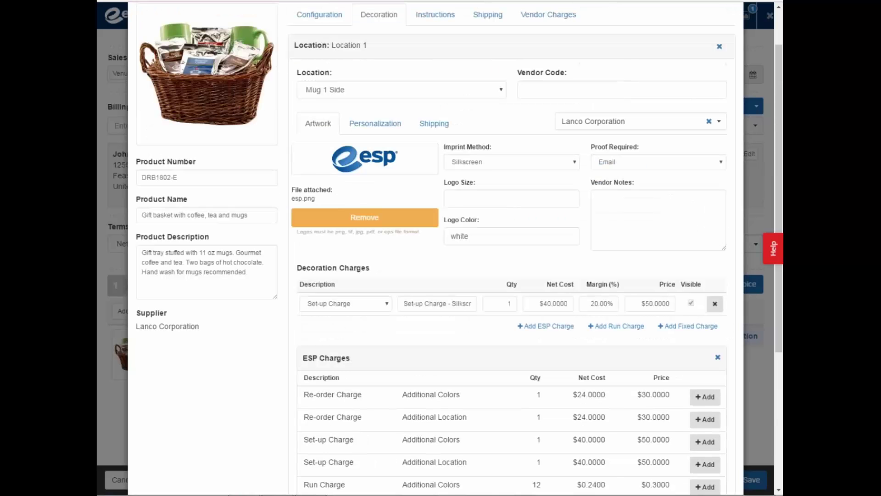
- Look over the Personalization and Shipping options, leaving Ship To unset, then go to Instructions
{"action": "left_click", "coordinate": [360, 123]}
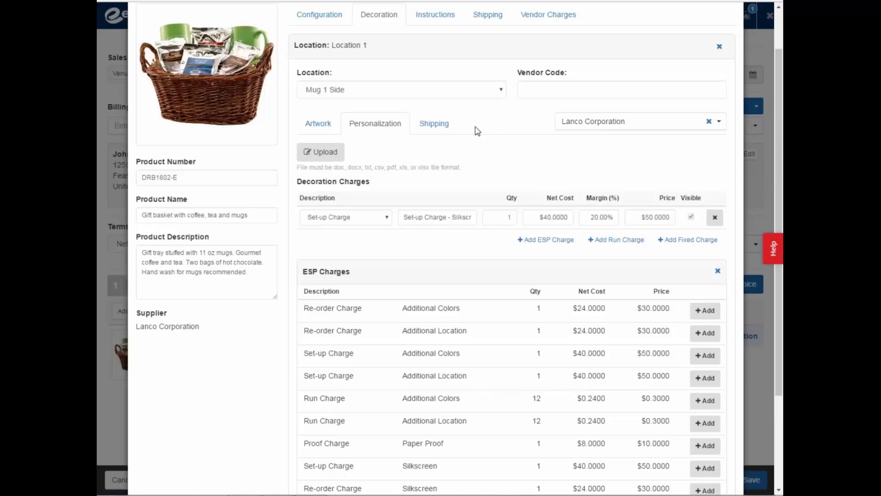
{"action": "left_click", "coordinate": [444, 122]}
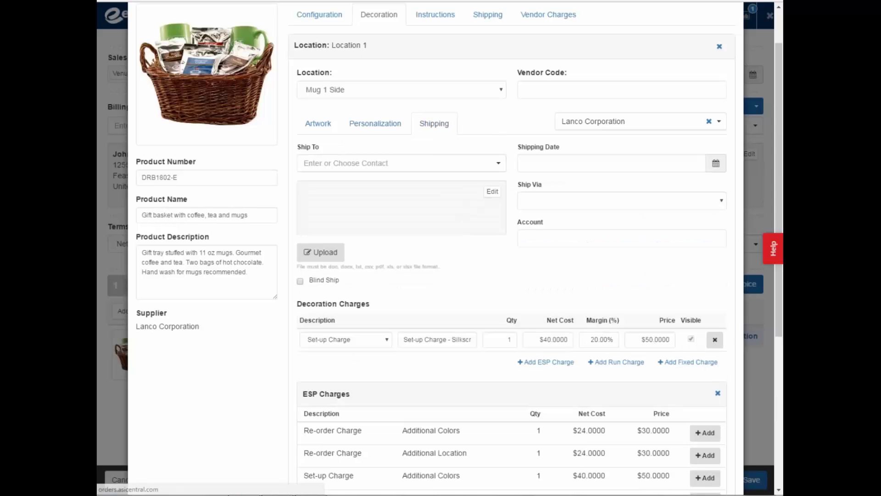
{"action": "left_click", "coordinate": [497, 166]}
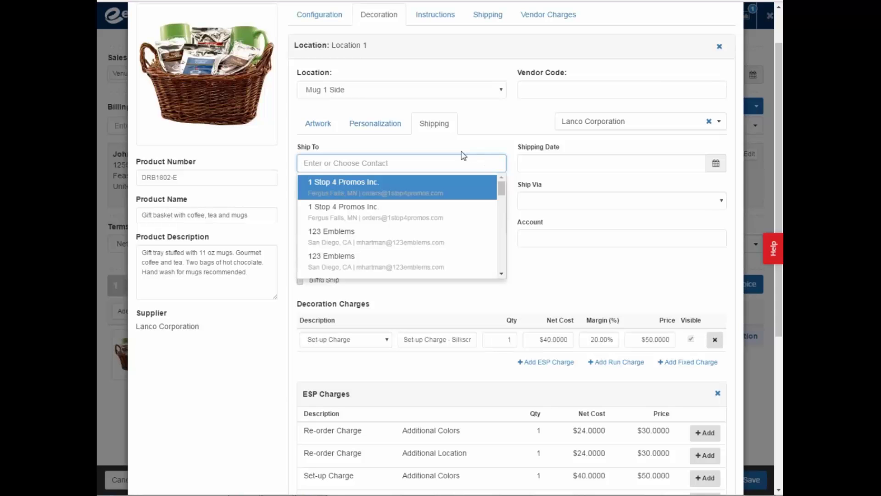
{"action": "left_click", "coordinate": [467, 145]}
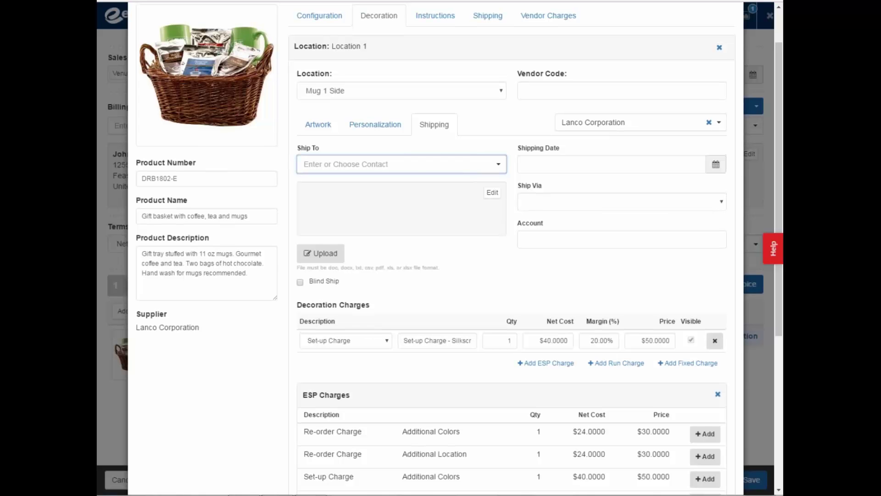
{"action": "left_click", "coordinate": [436, 14]}
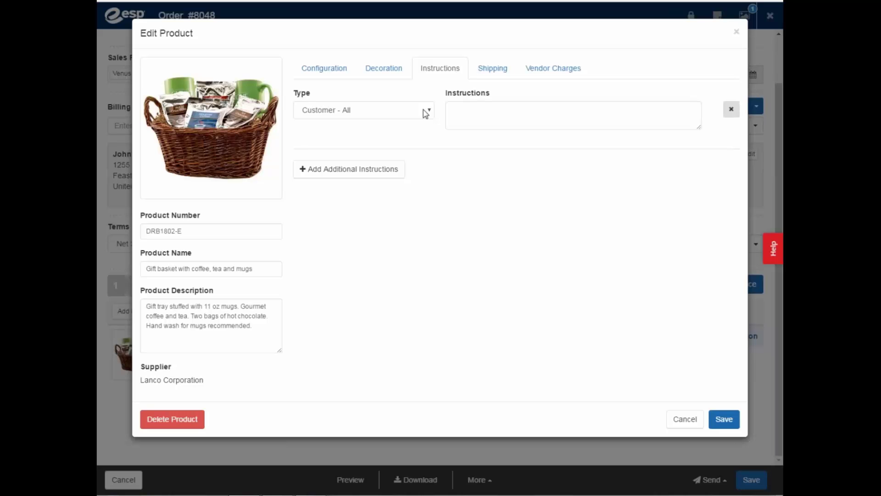
- Add three instruction rows: Customer - Acknowledgement, Customer - Invoice and Supplier - Purchase Order
{"action": "left_click", "coordinate": [477, 118]}
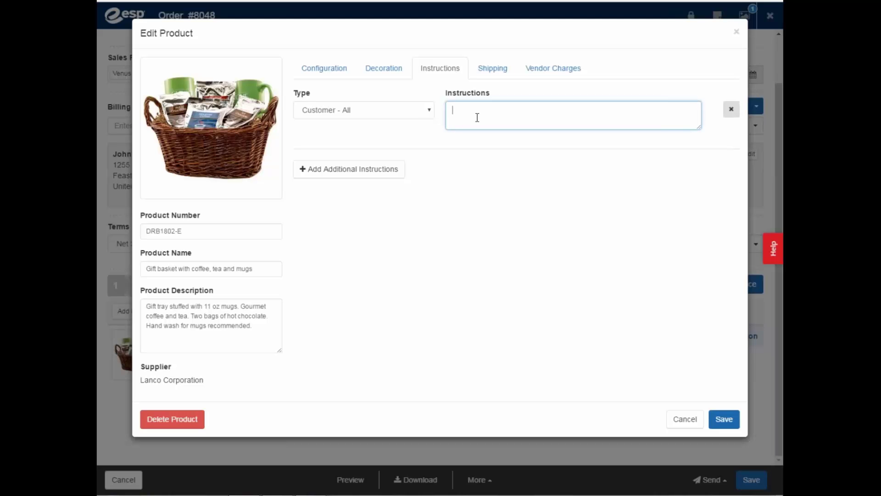
{"action": "left_click", "coordinate": [420, 113]}
{"action": "left_click", "coordinate": [390, 136]}
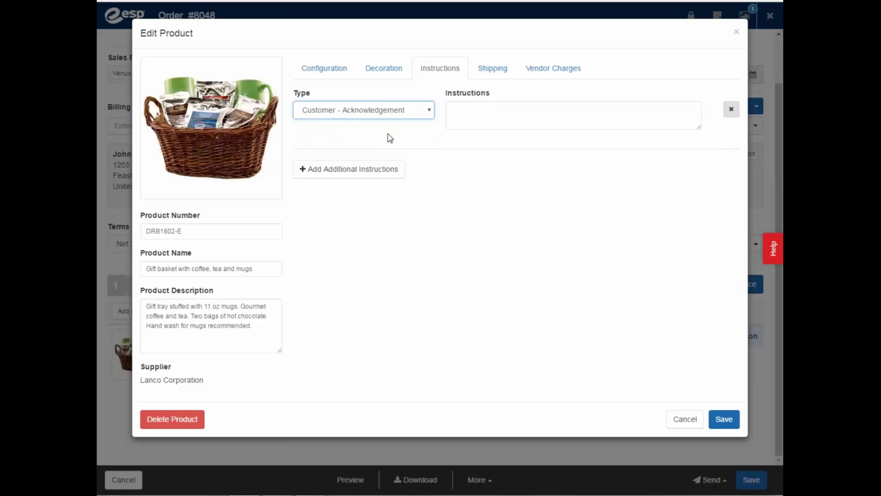
{"action": "left_click", "coordinate": [501, 115]}
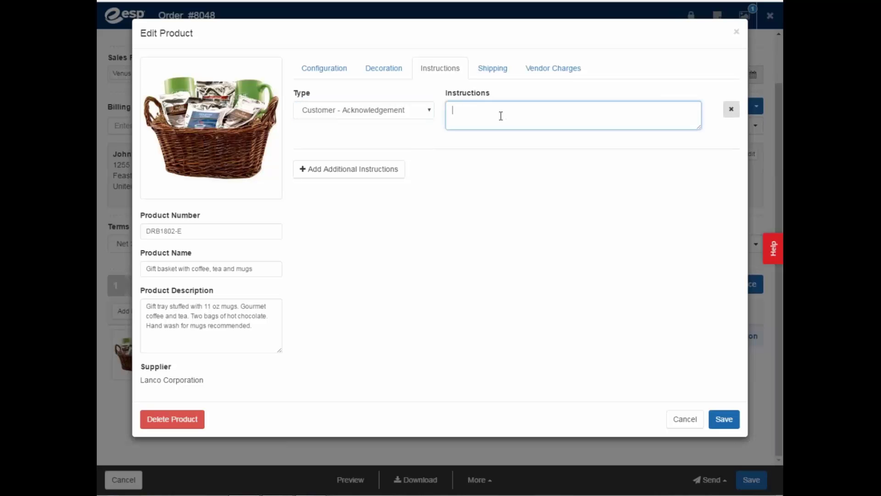
{"action": "left_click", "coordinate": [383, 173]}
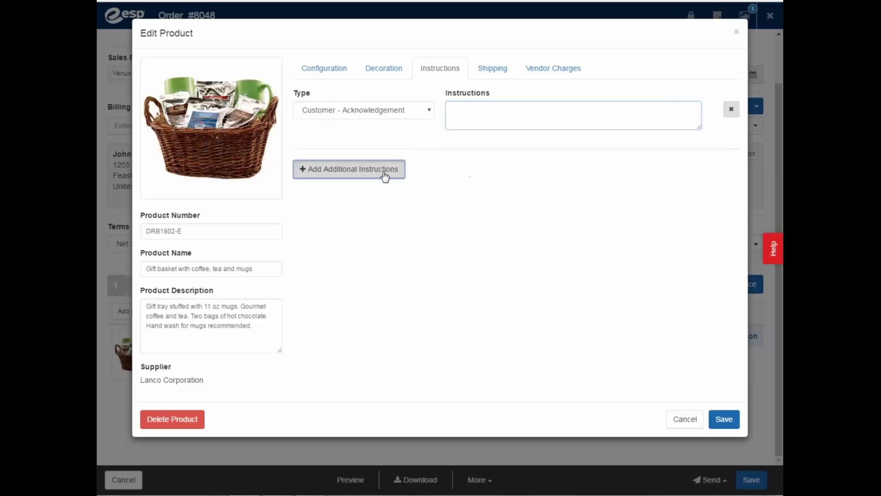
{"action": "left_click", "coordinate": [419, 156]}
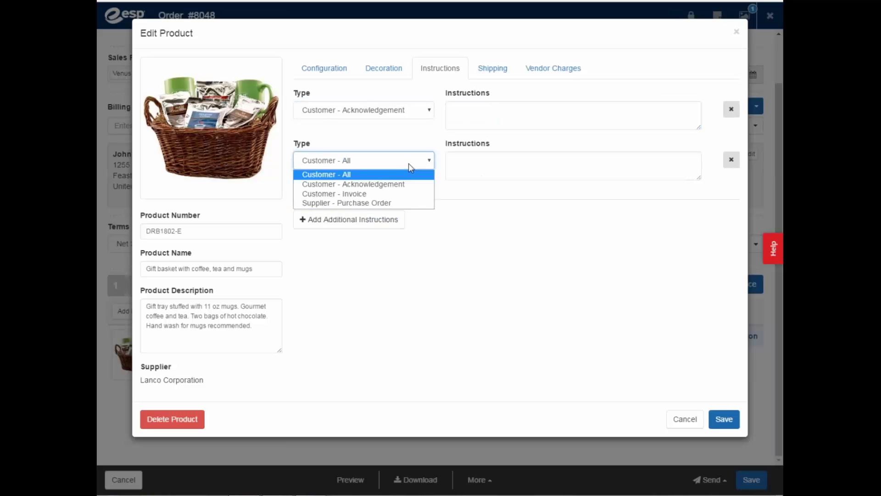
{"action": "left_click", "coordinate": [369, 195]}
{"action": "left_click", "coordinate": [467, 175]}
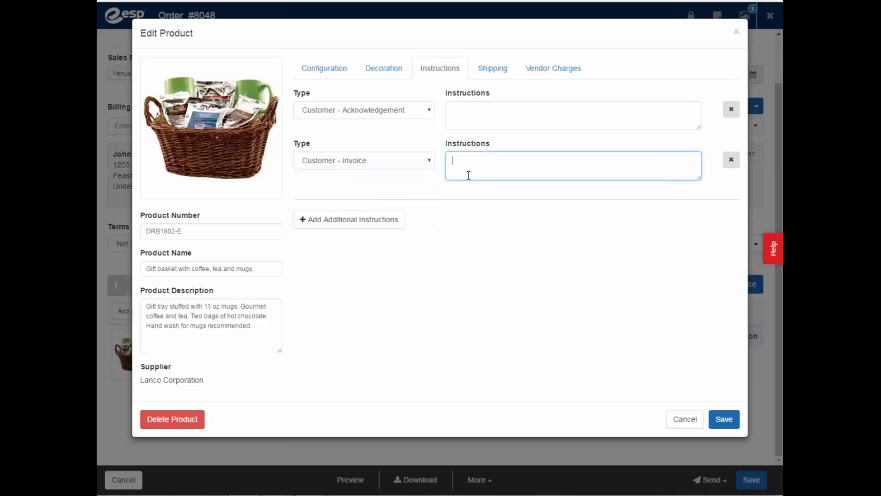
{"action": "left_click", "coordinate": [364, 223]}
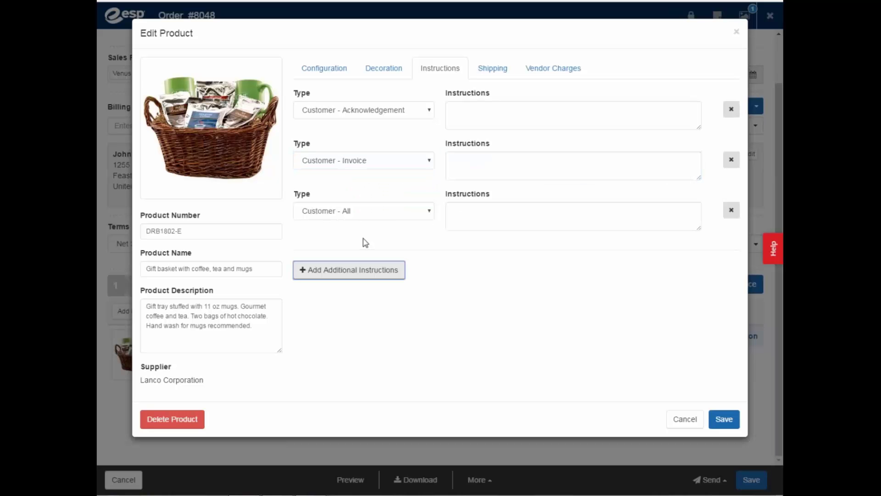
{"action": "left_click", "coordinate": [392, 214]}
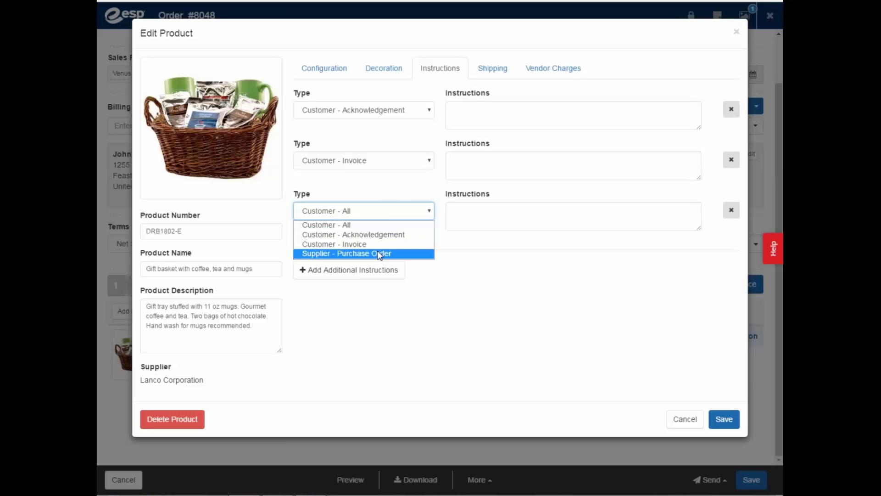
{"action": "left_click", "coordinate": [380, 253]}
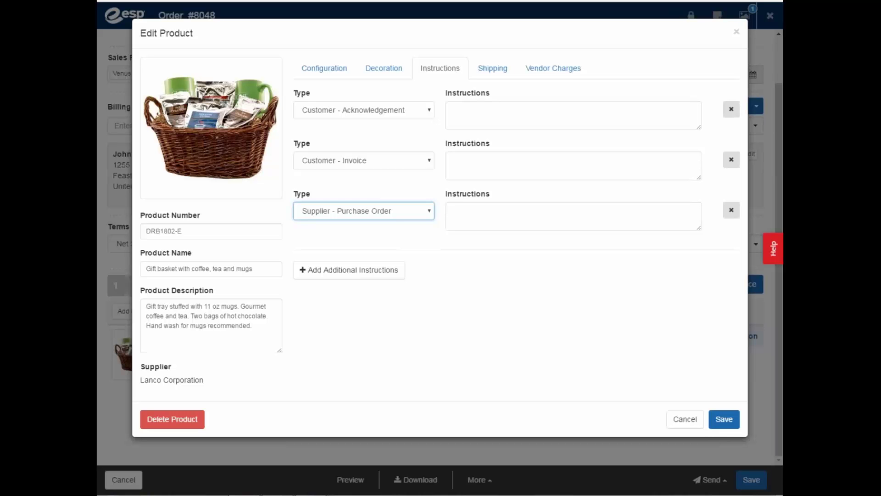
- Delete all three instruction rows so none remain
{"action": "left_click", "coordinate": [732, 109]}
{"action": "left_click", "coordinate": [732, 160]}
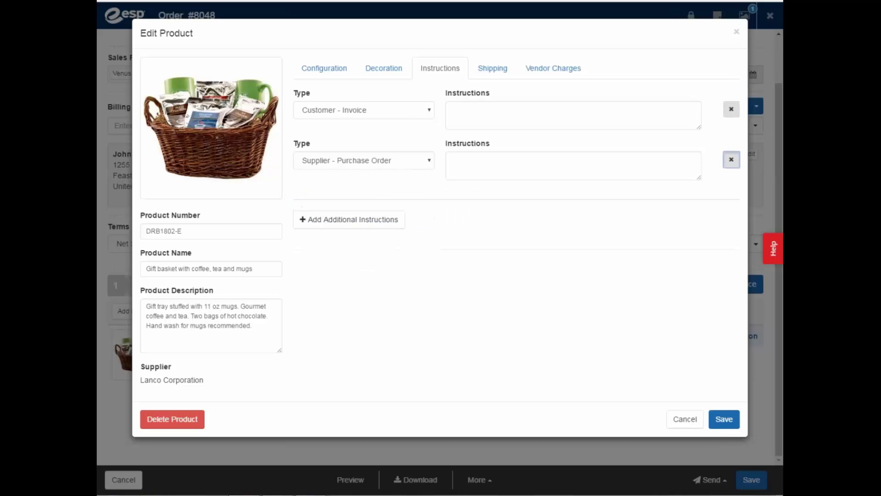
{"action": "left_click", "coordinate": [731, 109]}
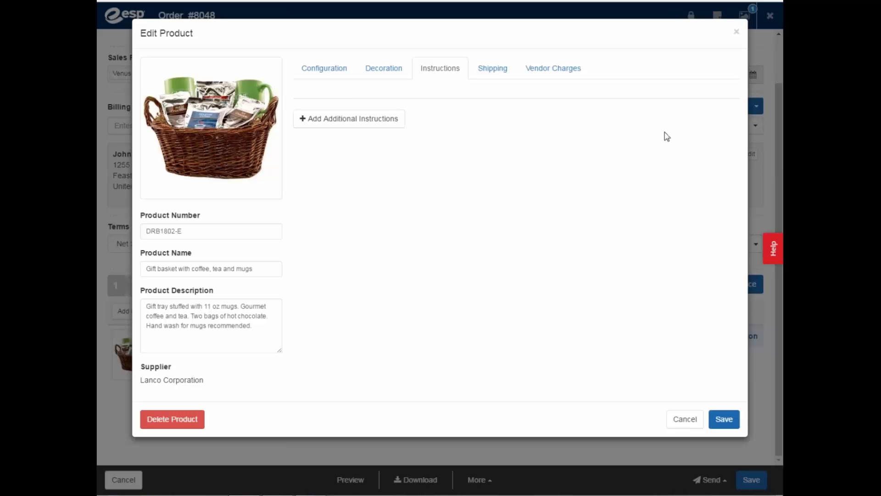
- Have the vendor blind-ship the gift basket to John's Lawn
{"action": "left_click", "coordinate": [497, 71]}
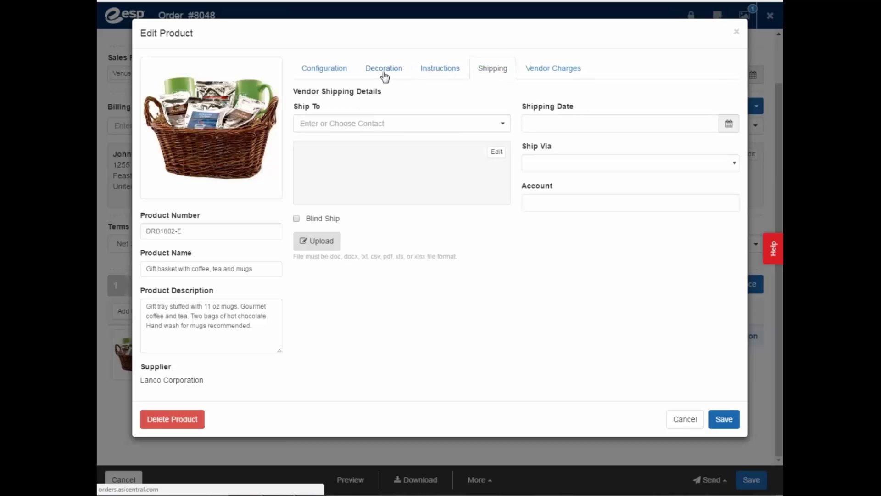
{"action": "left_click", "coordinate": [498, 125]}
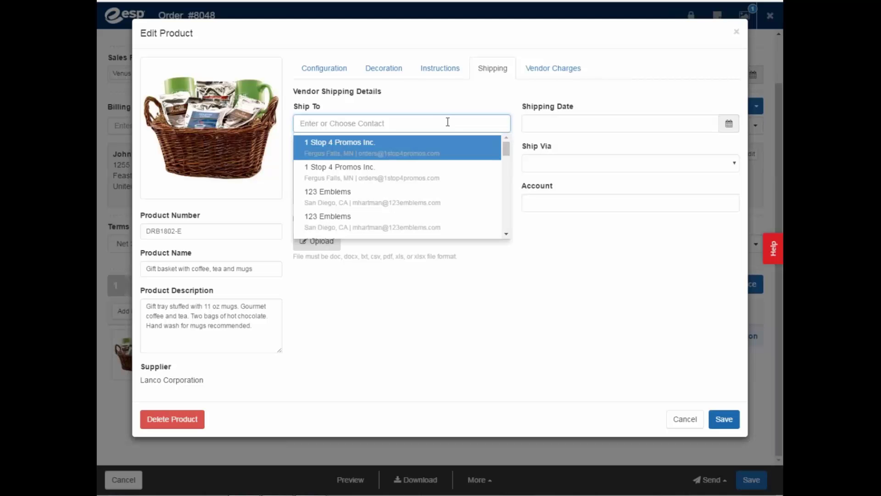
{"action": "type", "text": "john"}
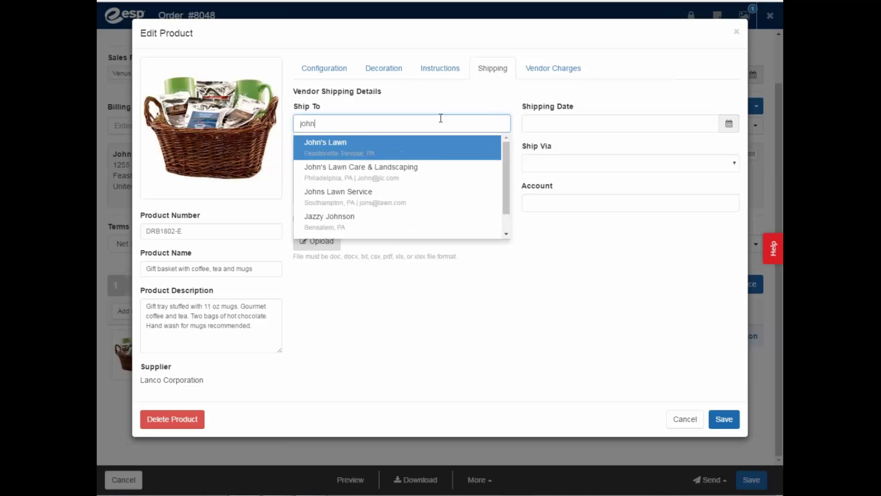
{"action": "left_click", "coordinate": [403, 153]}
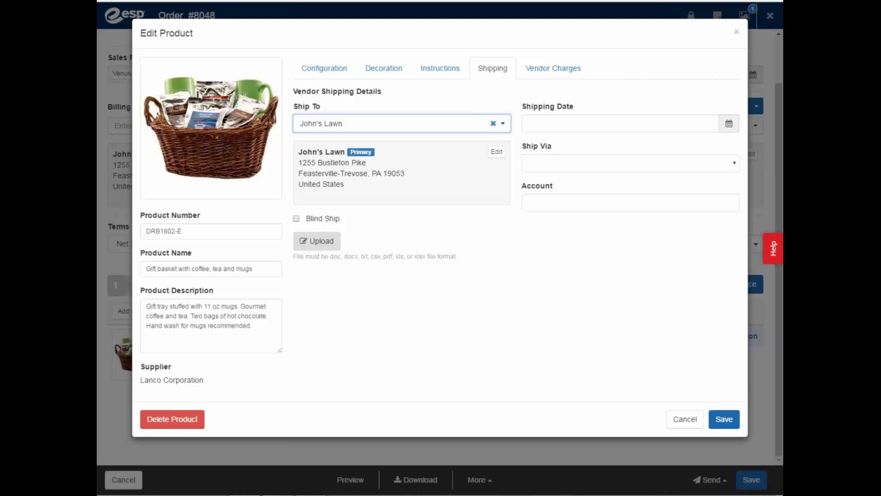
{"action": "left_click", "coordinate": [296, 219]}
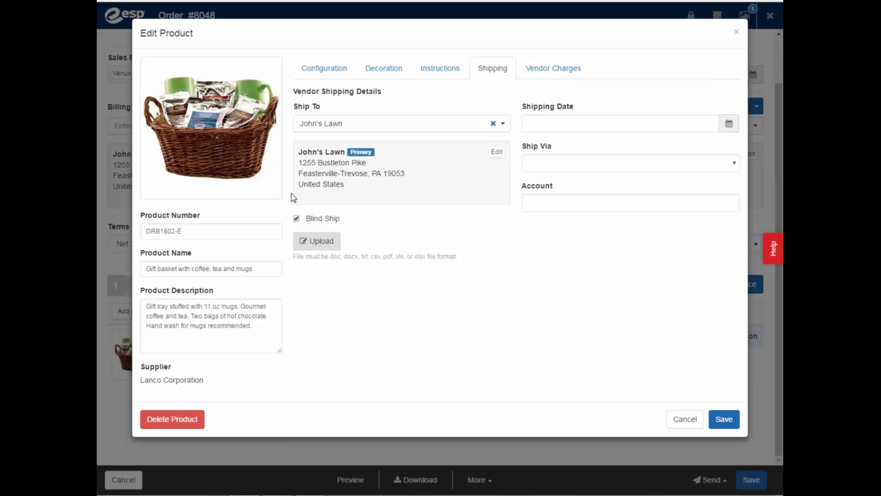
- Leave the ship date, carrier and shipping account unset and bring up the vendor charges
{"action": "left_click", "coordinate": [724, 126]}
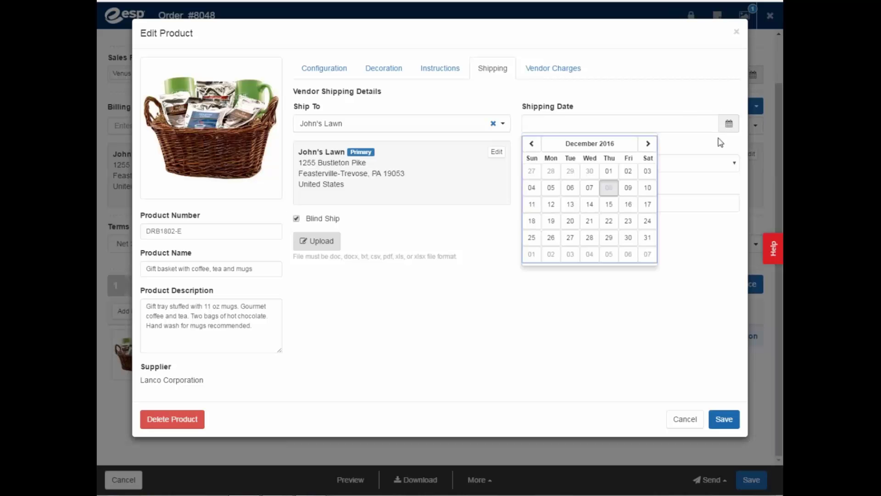
{"action": "left_click", "coordinate": [686, 118]}
{"action": "left_click", "coordinate": [698, 165]}
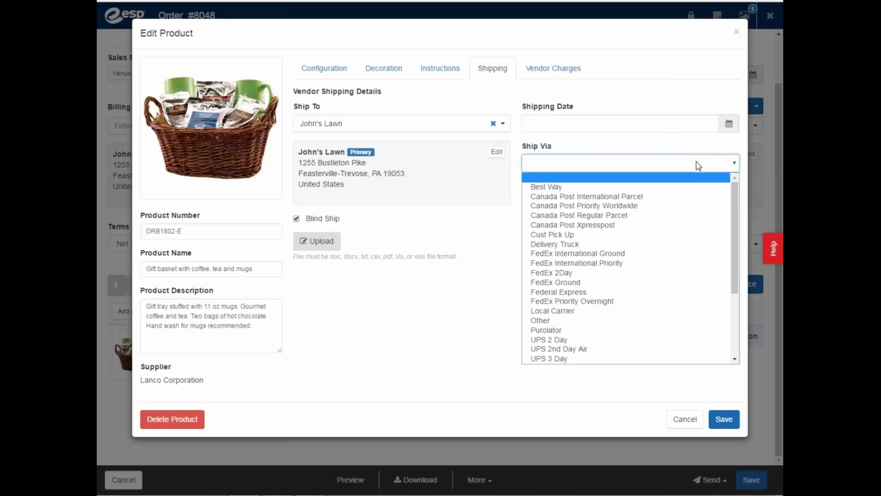
{"action": "left_click", "coordinate": [691, 153]}
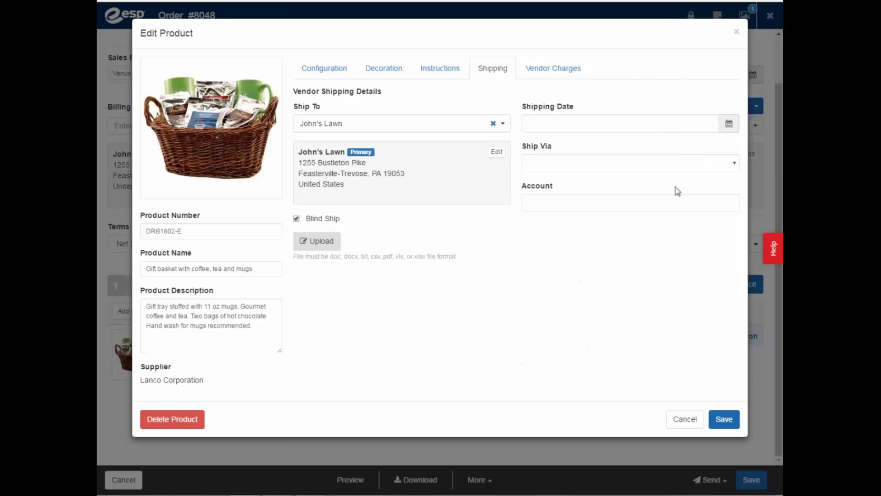
{"action": "left_click", "coordinate": [659, 207]}
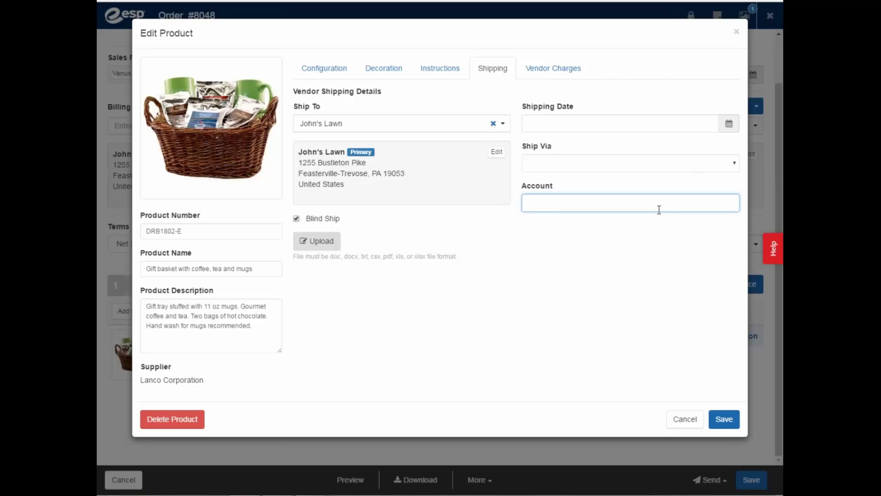
{"action": "left_click", "coordinate": [547, 73]}
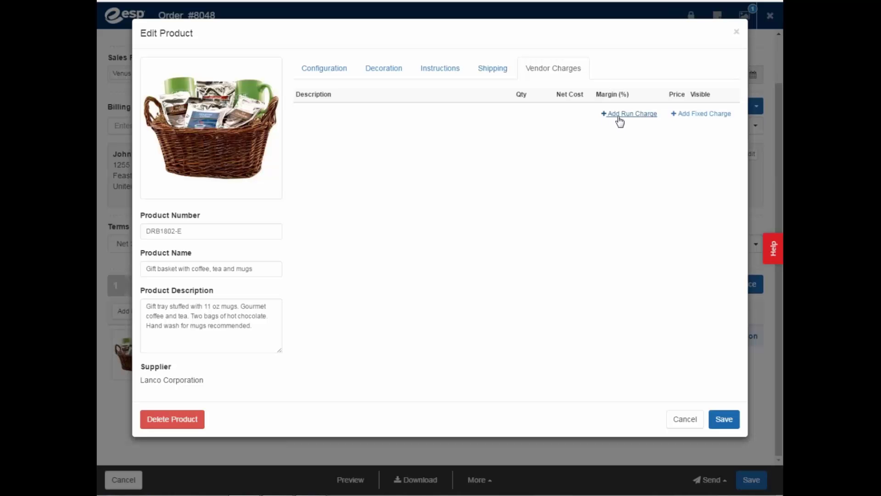
- Add and then delete a run charge row, and save the gift basket product edits
{"action": "left_click", "coordinate": [619, 115]}
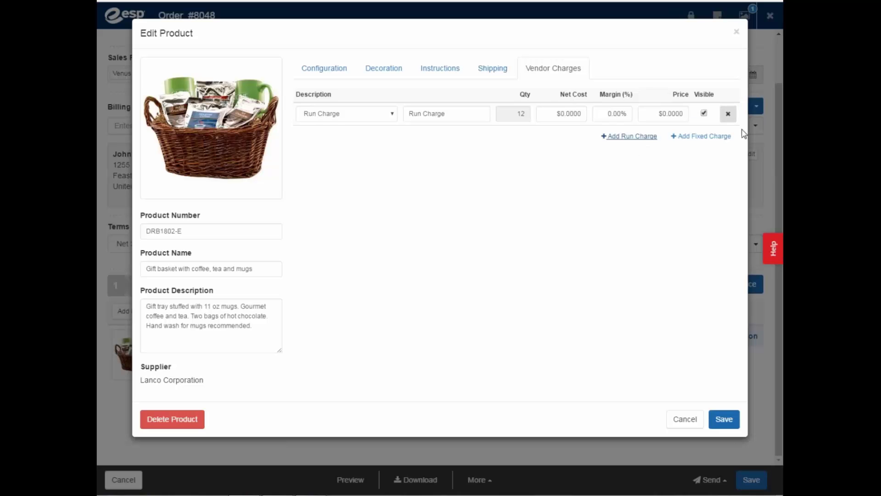
{"action": "left_click", "coordinate": [727, 115]}
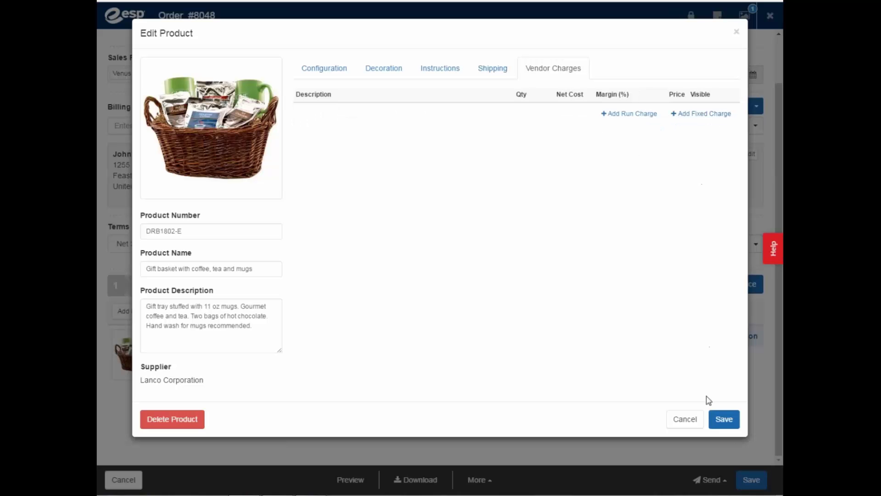
{"action": "left_click", "coordinate": [725, 420]}
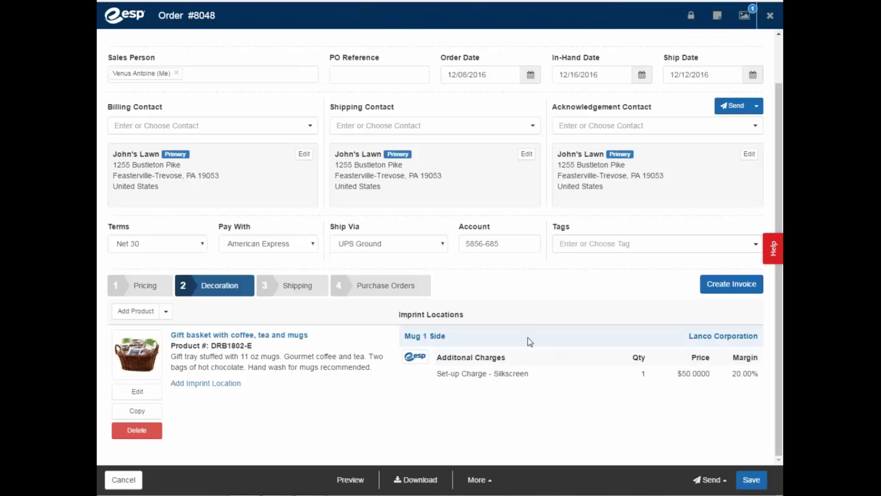
- Preview Lanco Corporation's purchase order #8048 from the order's Purchase Orders step
{"action": "left_click", "coordinate": [288, 290]}
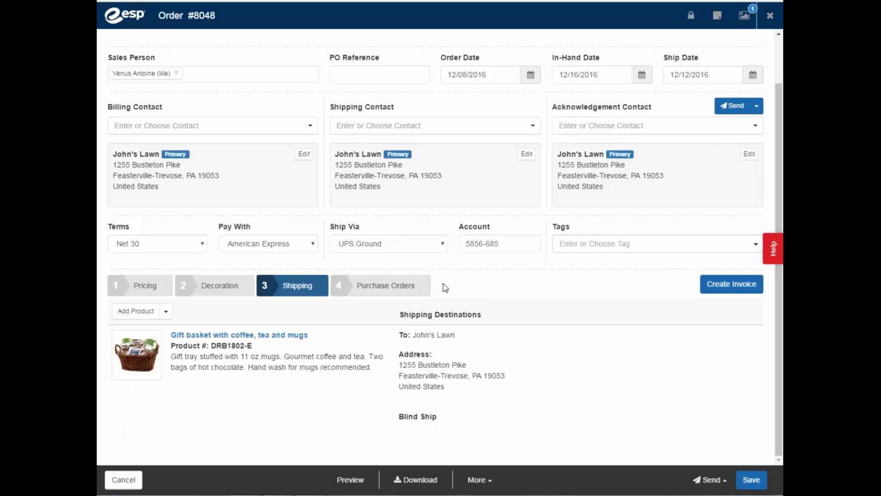
{"action": "left_click", "coordinate": [385, 285]}
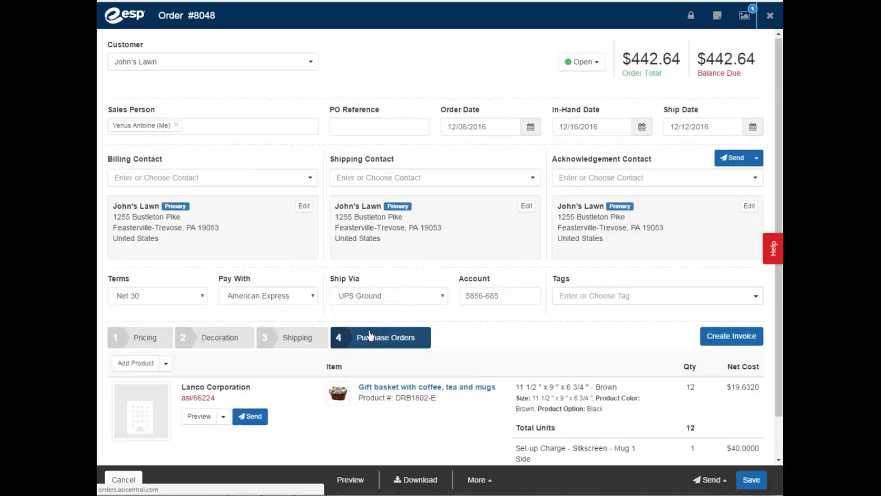
{"action": "scroll", "coordinate": [381, 342], "scroll_direction": "down", "scroll_amount": 1}
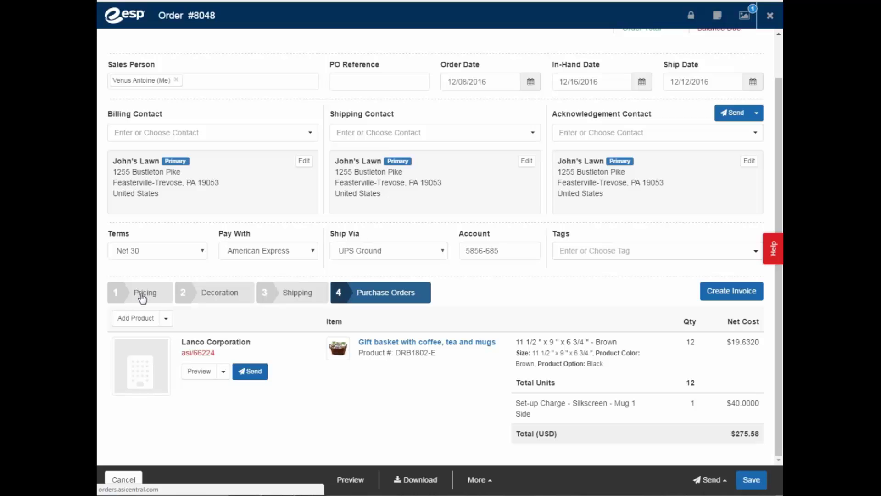
{"action": "left_click", "coordinate": [197, 373]}
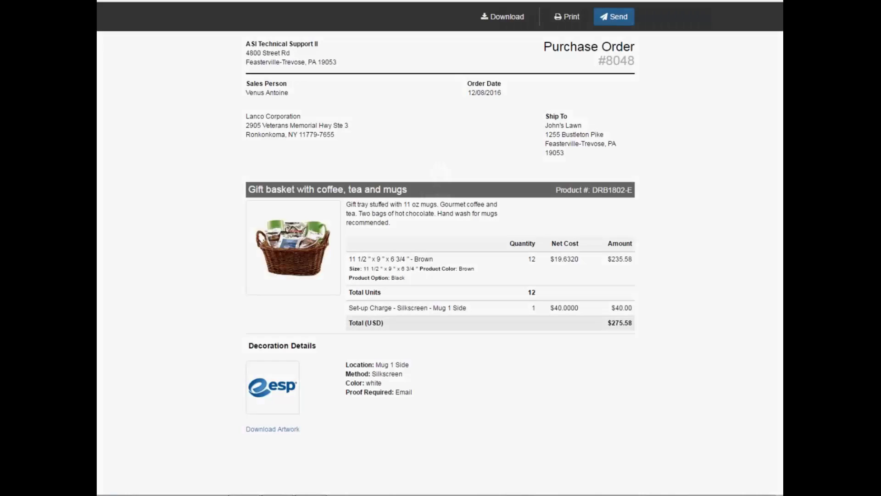
- Email purchase order #8048 to Lanco Corporation with the order document attached
{"action": "left_click", "coordinate": [614, 17]}
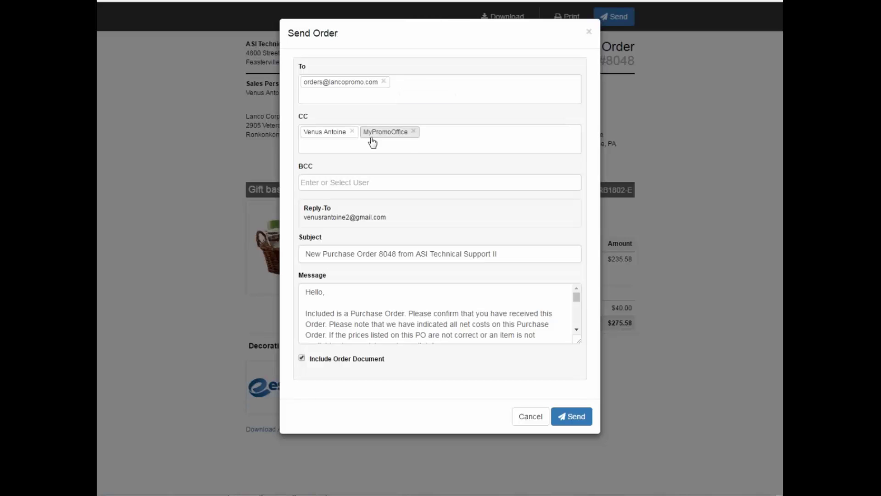
{"action": "left_click", "coordinate": [346, 132]}
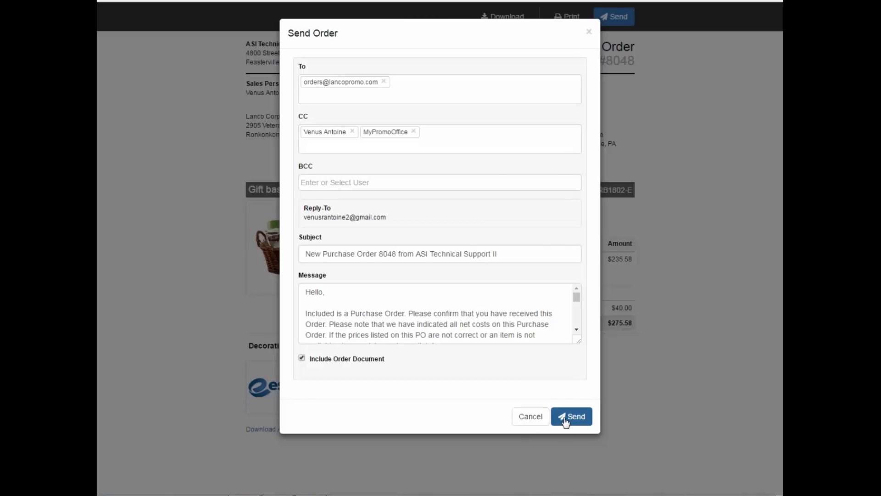
{"action": "left_click", "coordinate": [530, 420]}
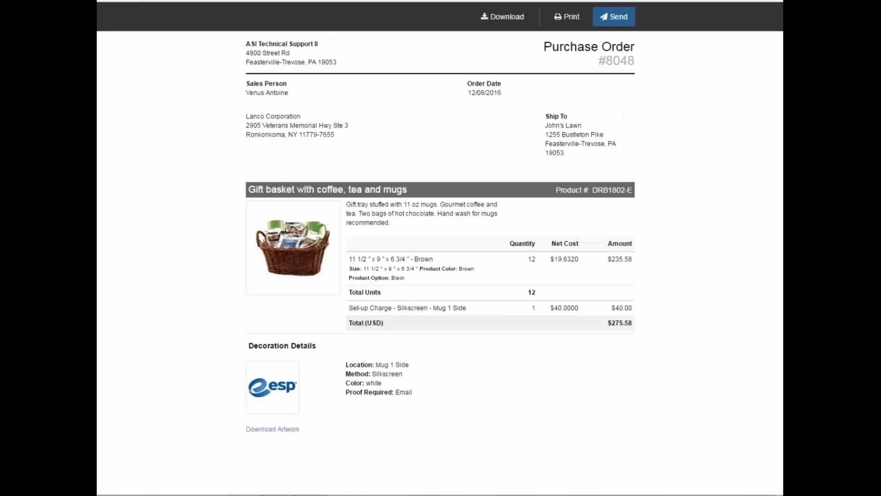
- Convert order #8048 into invoice #8049 for John's Lawn, with $442.64 due
{"action": "left_click", "coordinate": [234, 1]}
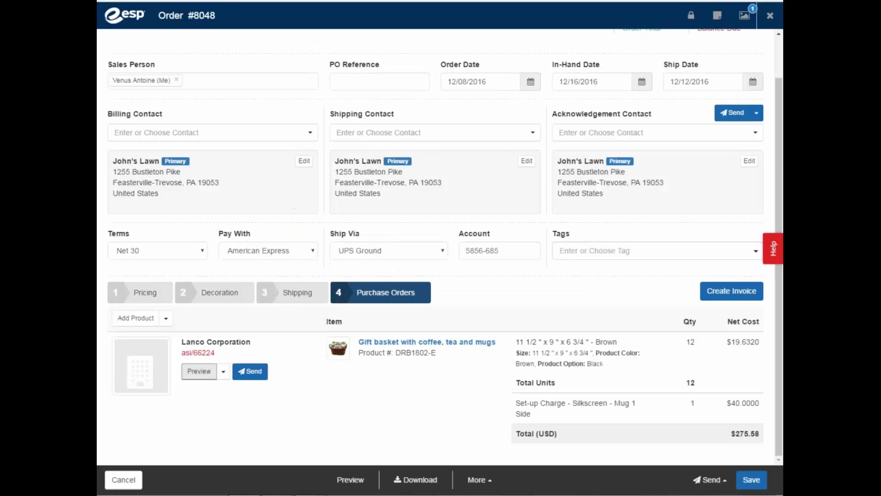
{"action": "left_click", "coordinate": [728, 292]}
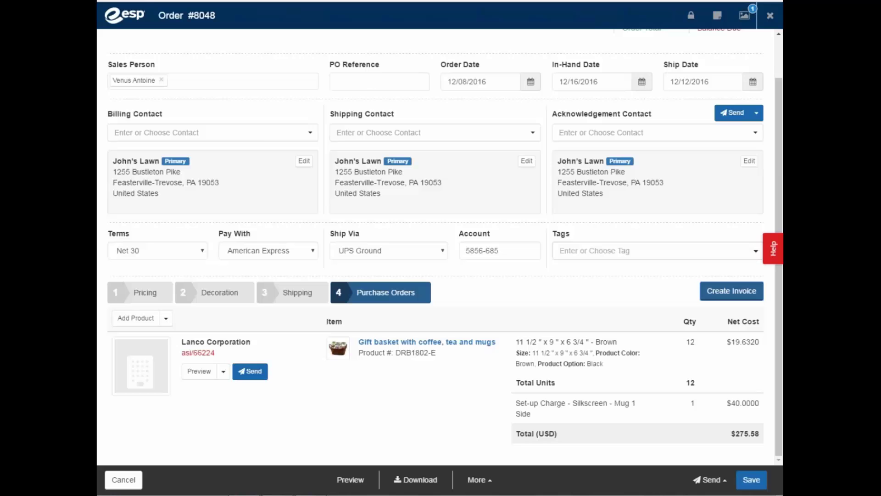
{"action": "left_click", "coordinate": [727, 289]}
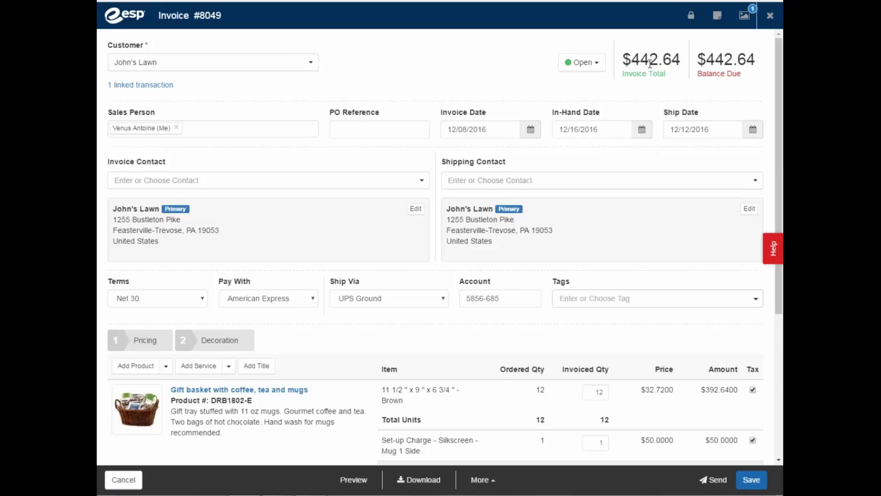
{"action": "scroll", "coordinate": [641, 95], "scroll_direction": "down", "scroll_amount": 3}
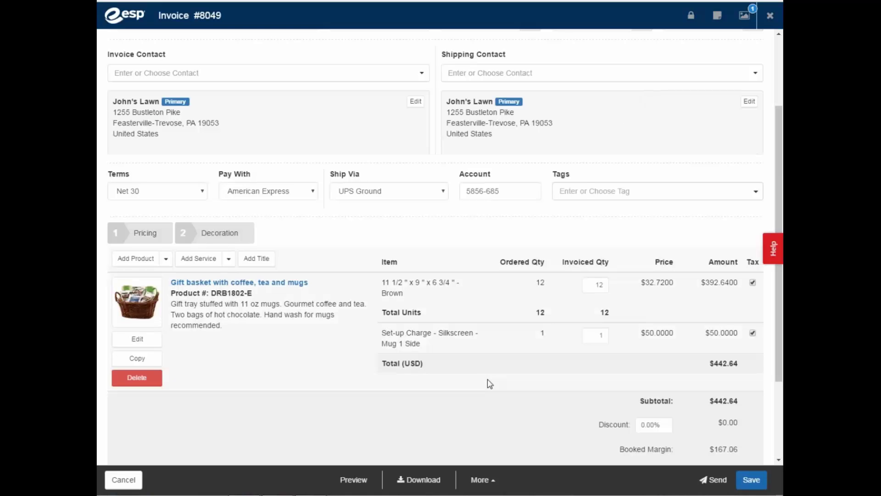
- Preview invoice #8049 down to its Net 30 terms and $442.64 Amount Due
{"action": "left_click", "coordinate": [364, 484]}
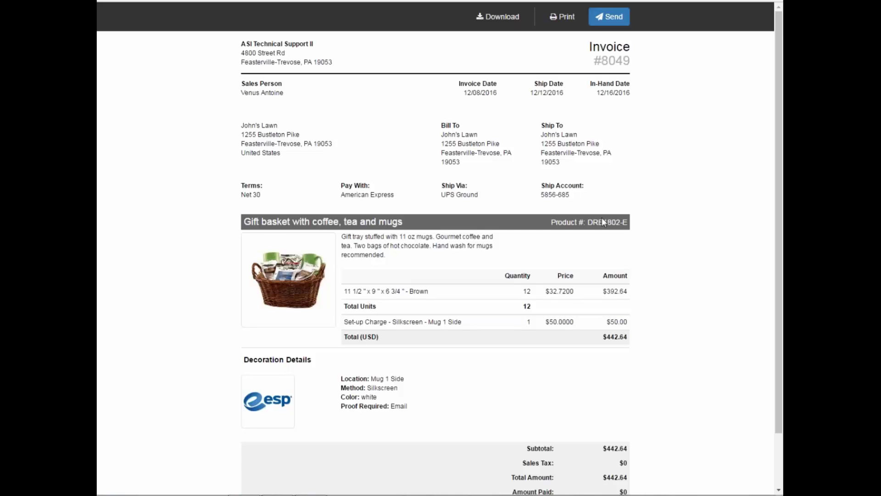
{"action": "scroll", "coordinate": [579, 193], "scroll_direction": "down", "scroll_amount": 2}
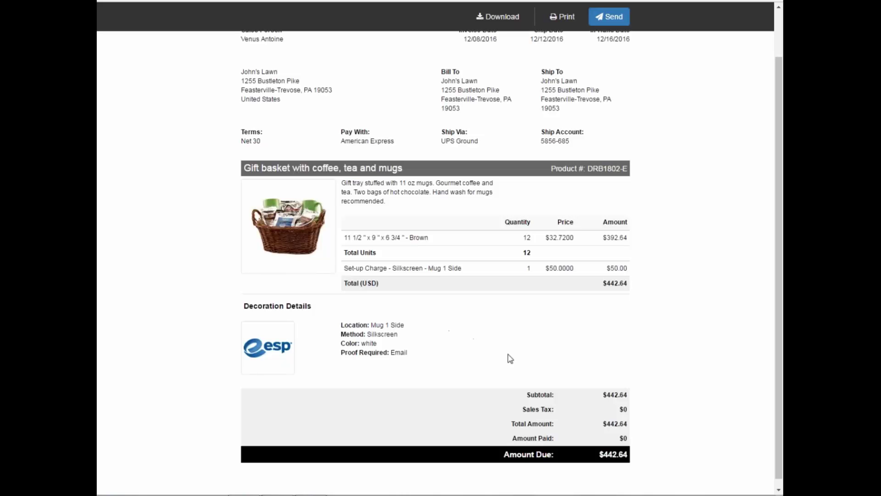
{"action": "scroll", "coordinate": [628, 402], "scroll_direction": "down", "scroll_amount": 1}
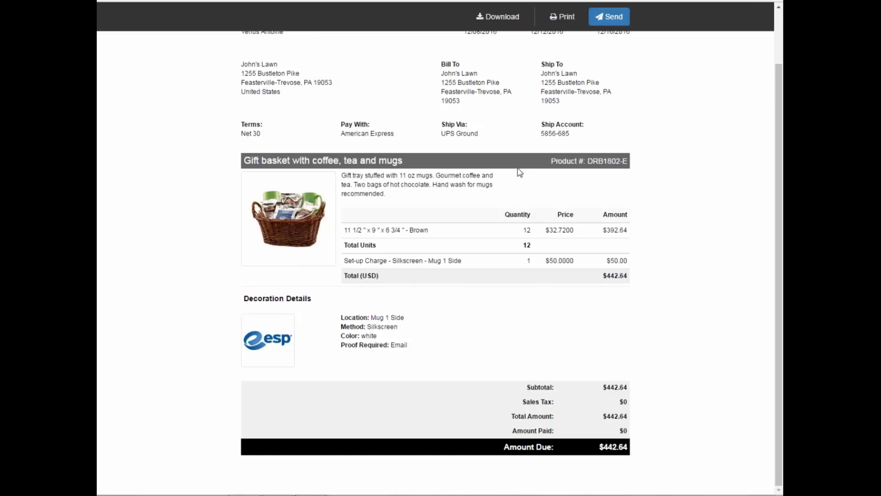
- Add a Shipping & Handling service line priced at $52 to invoice #8049
{"action": "left_click", "coordinate": [280, 1]}
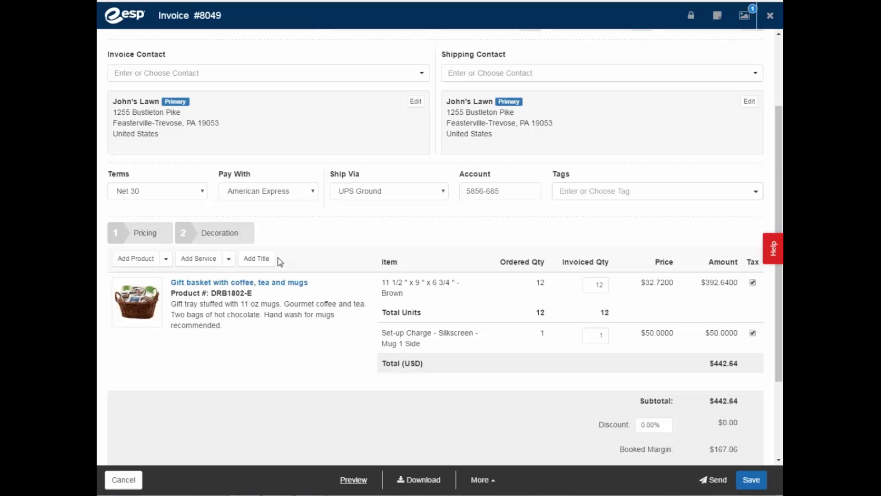
{"action": "left_click", "coordinate": [228, 259]}
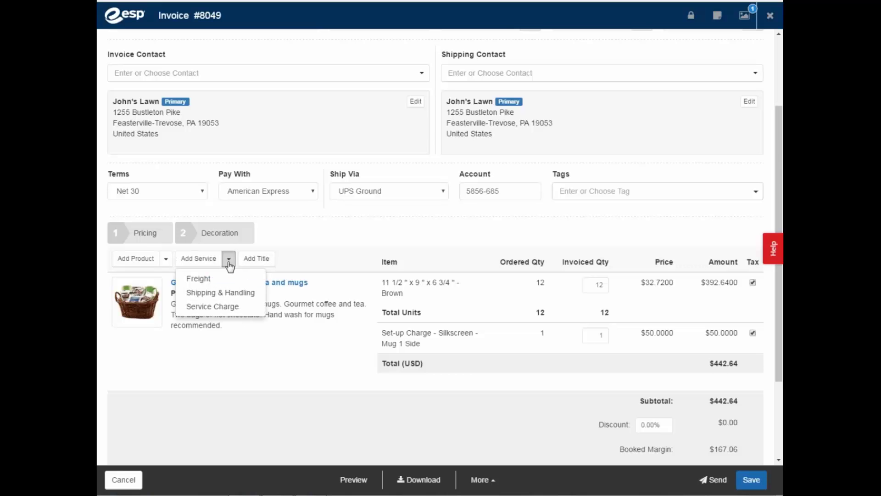
{"action": "left_click", "coordinate": [234, 291]}
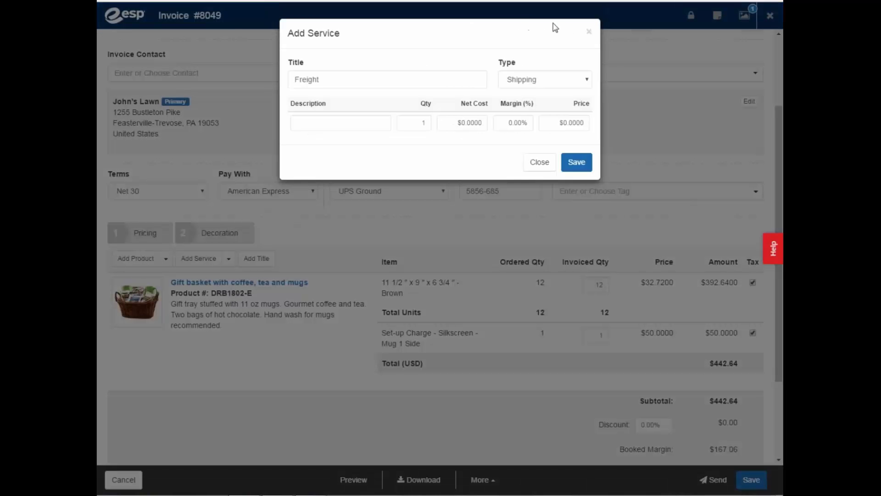
{"action": "left_click", "coordinate": [590, 33]}
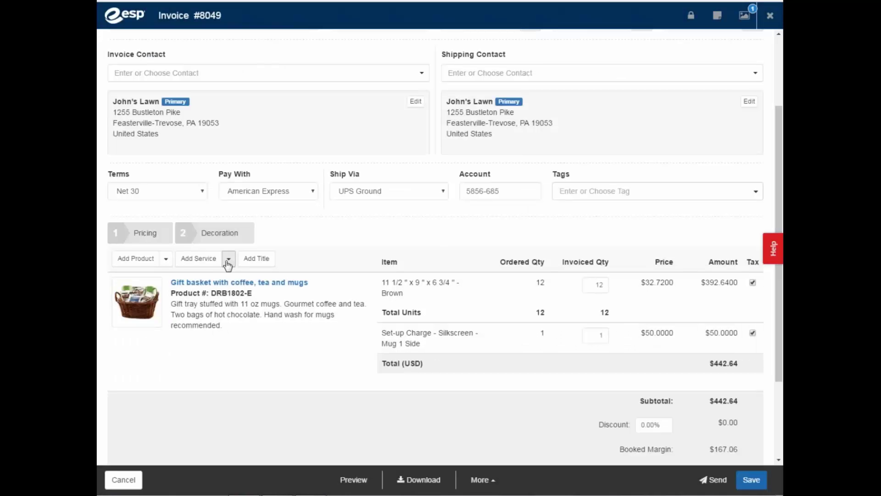
{"action": "left_click", "coordinate": [228, 259]}
{"action": "left_click", "coordinate": [230, 292]}
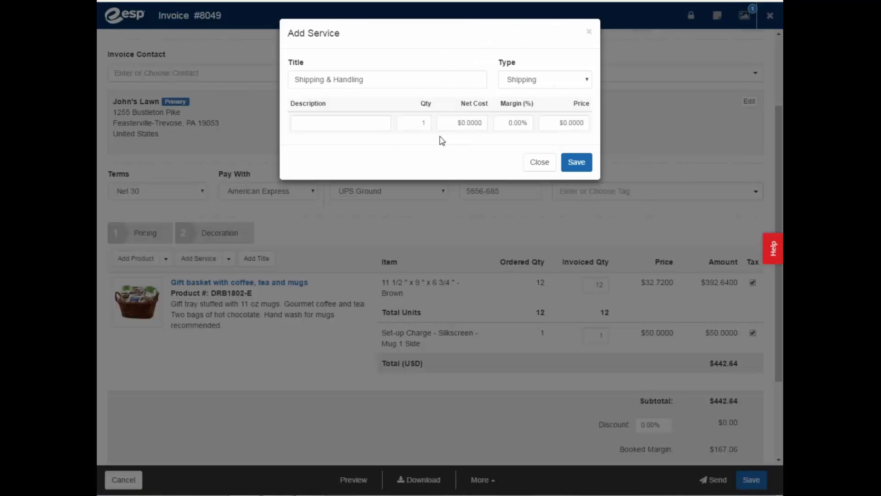
{"action": "left_click", "coordinate": [574, 122]}
{"action": "type", "text": "52."}
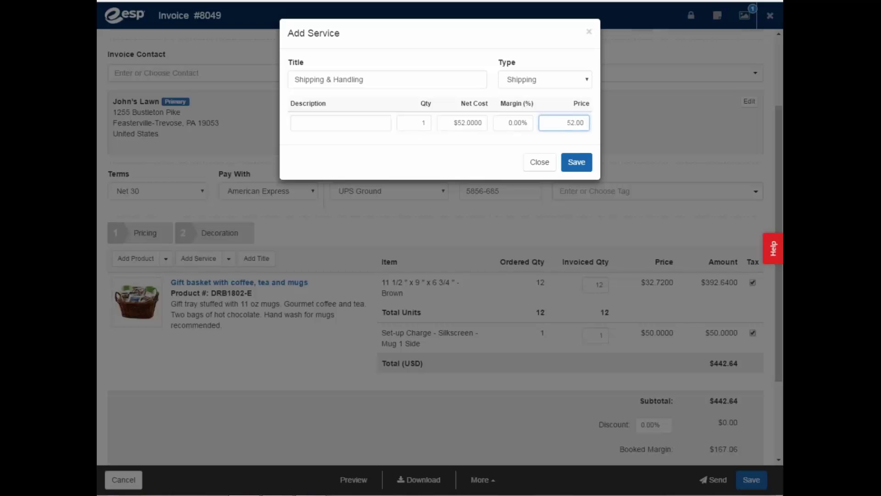
{"action": "left_click", "coordinate": [577, 163]}
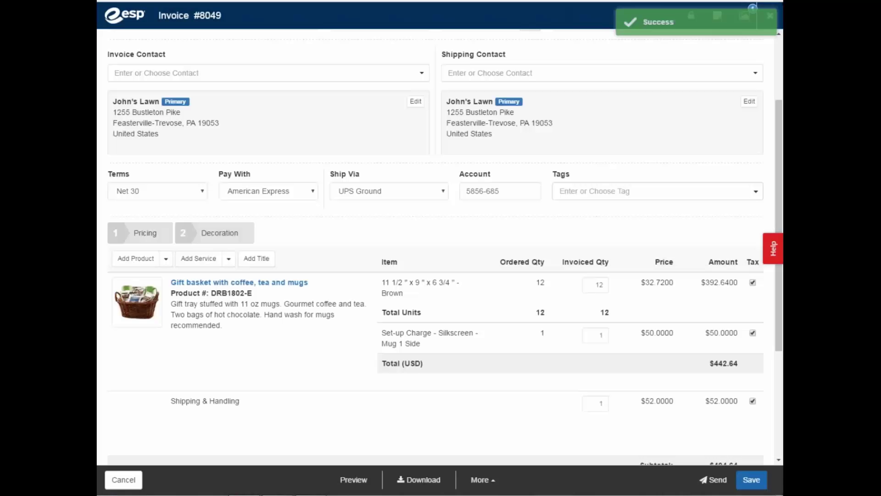
- Save the invoice and confirm in the preview that the total is now $494.64
{"action": "scroll", "coordinate": [492, 354], "scroll_direction": "down", "scroll_amount": 2}
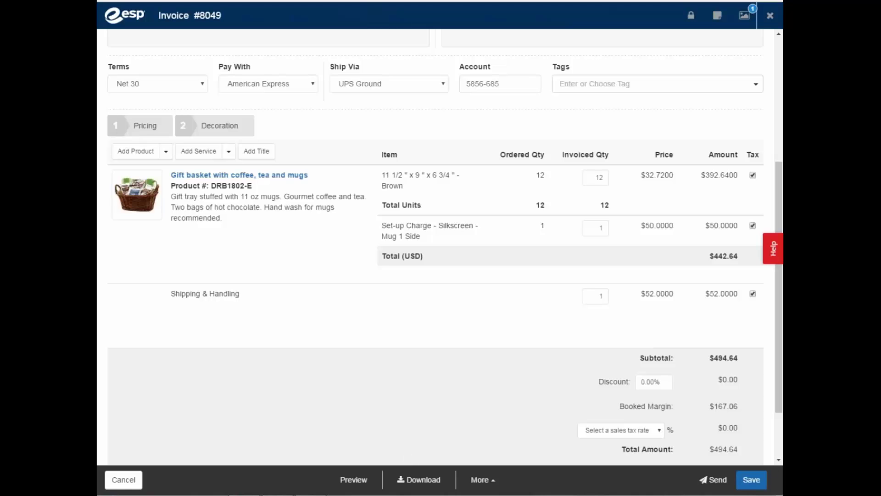
{"action": "left_click", "coordinate": [753, 479]}
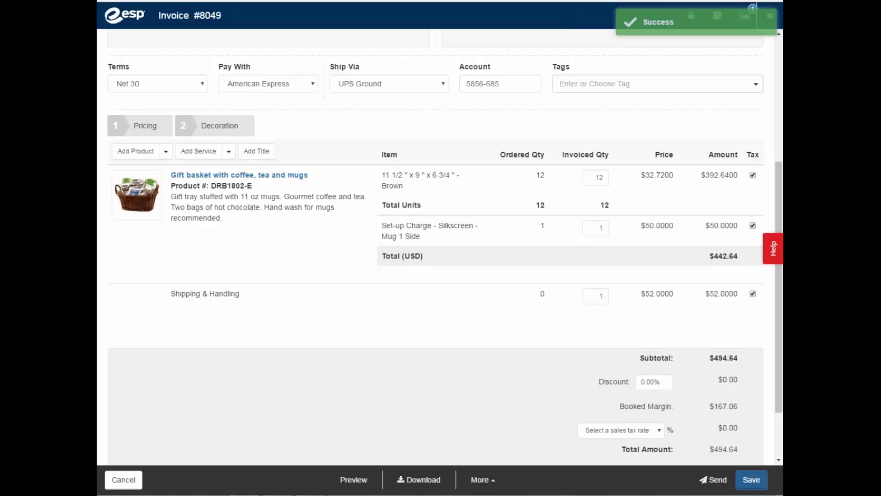
{"action": "left_click", "coordinate": [354, 480]}
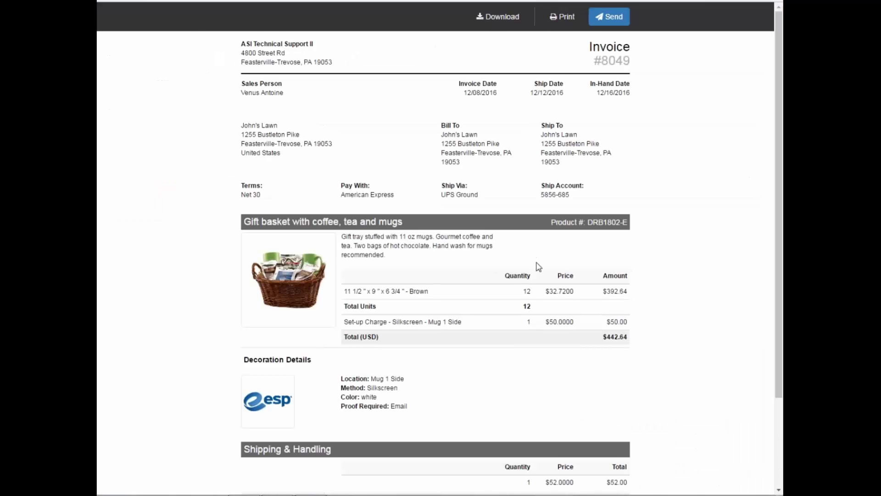
{"action": "scroll", "coordinate": [539, 266], "scroll_direction": "down", "scroll_amount": 1}
{"action": "scroll", "coordinate": [519, 299], "scroll_direction": "down", "scroll_amount": 1}
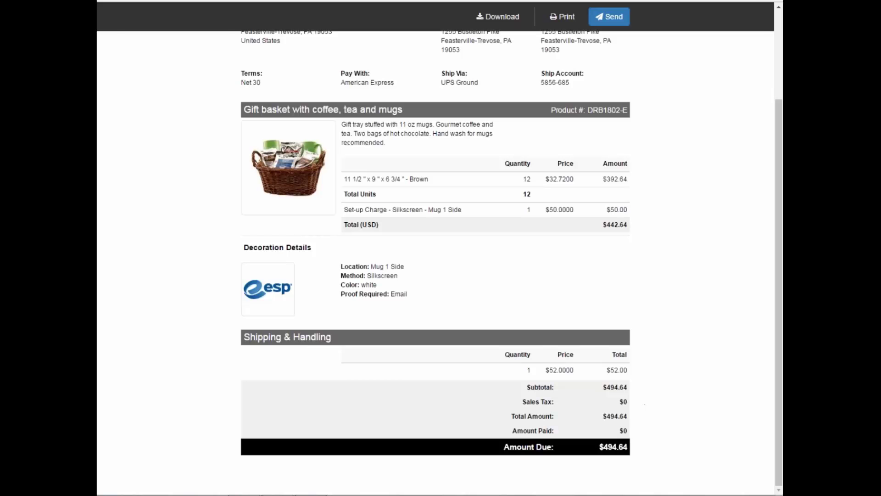
{"action": "key", "text": "ctrl+w"}
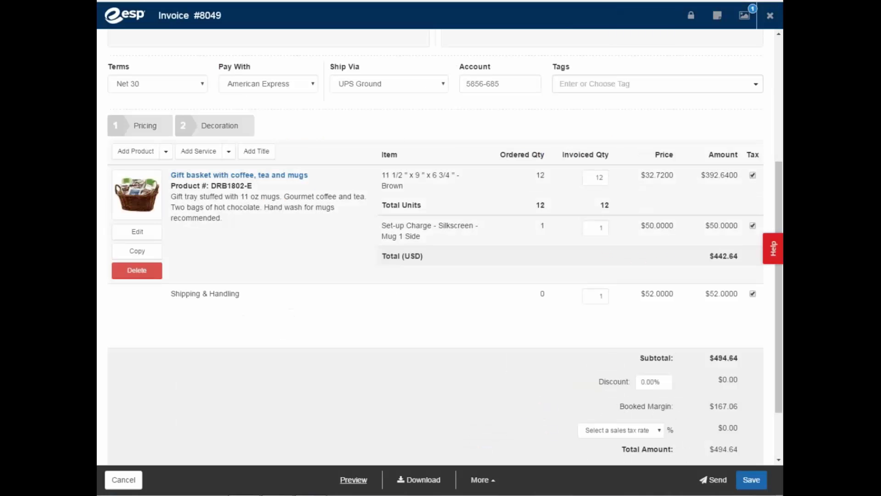
- Close invoice #8049 and view the Orders, Invoices, Sample Requests and Purchase Order History lists
{"action": "left_click", "coordinate": [771, 18]}
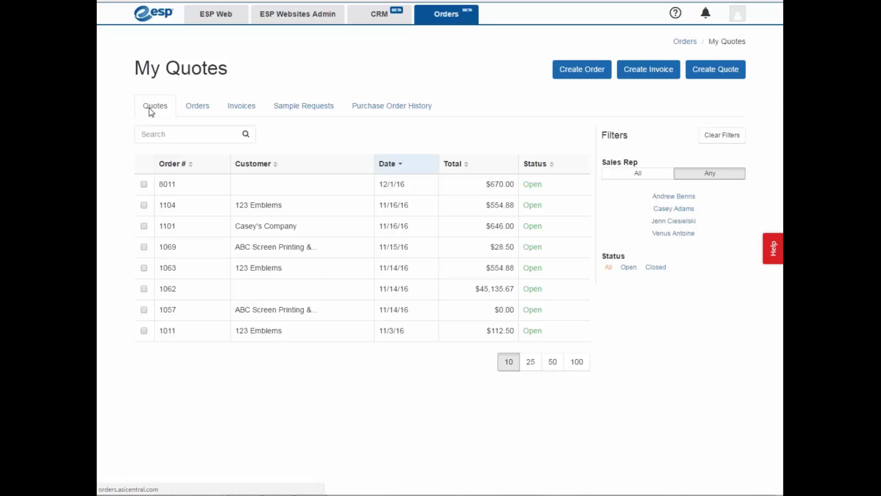
{"action": "left_click", "coordinate": [200, 110]}
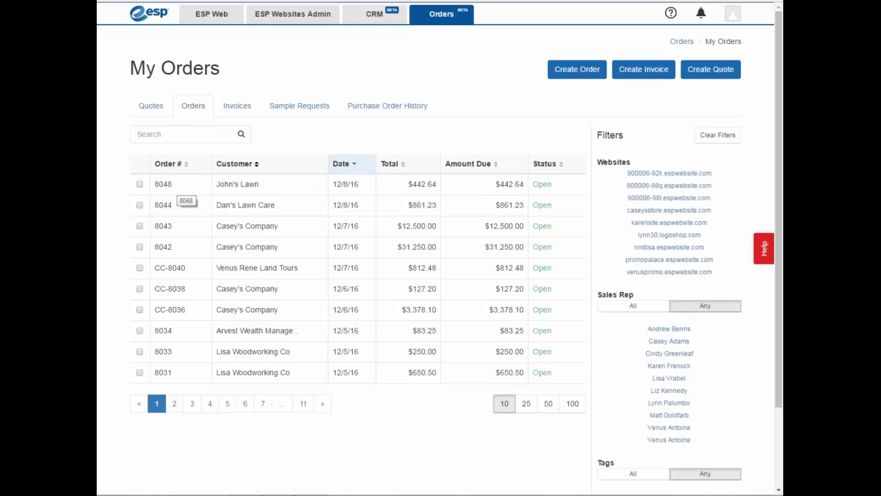
{"action": "left_click", "coordinate": [243, 110]}
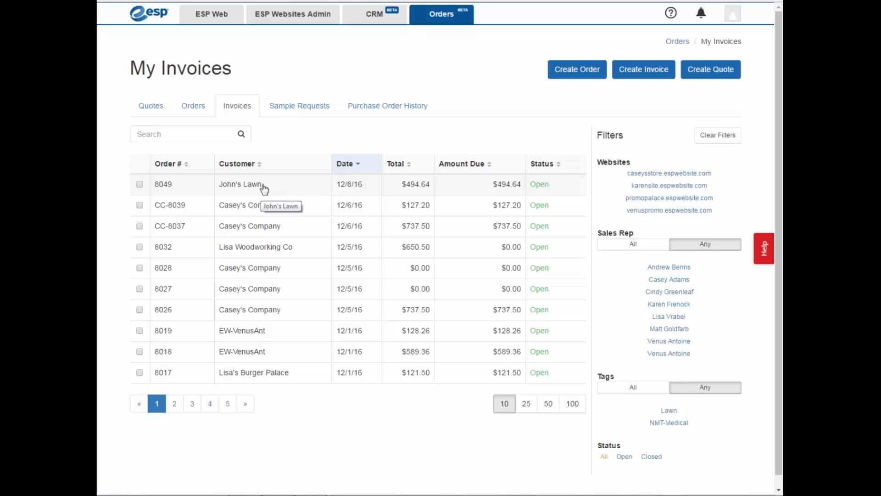
{"action": "left_click", "coordinate": [305, 108]}
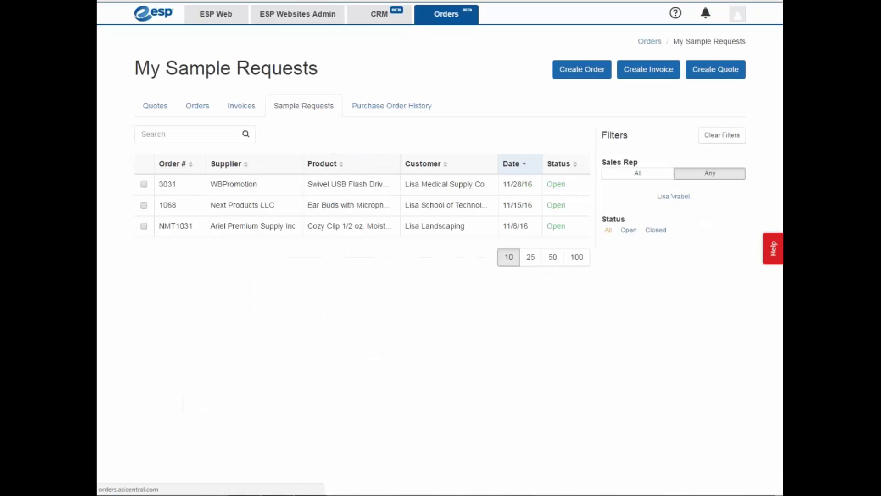
{"action": "left_click", "coordinate": [391, 110]}
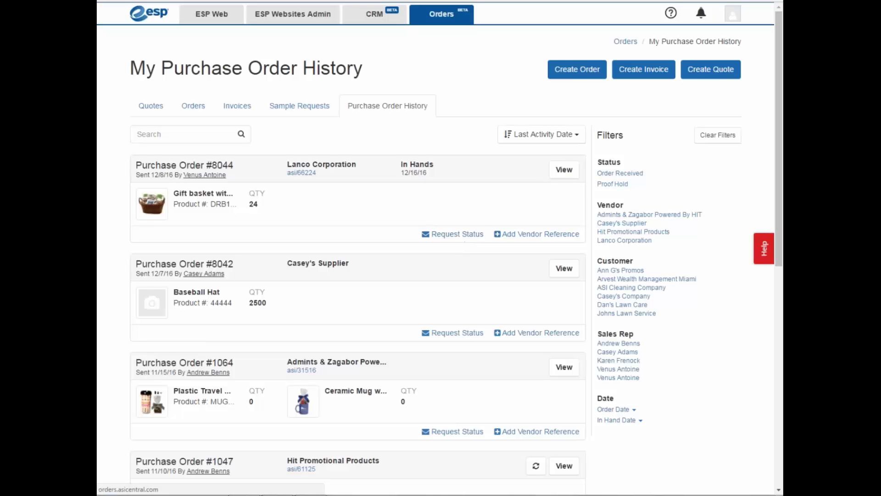
- Go from the CRM tab's Import settings to the Document Design settings page
{"action": "left_click", "coordinate": [370, 18]}
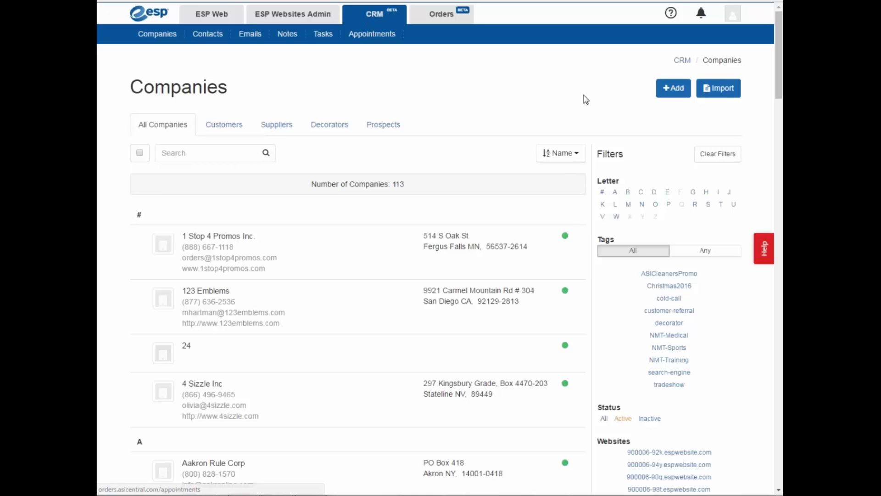
{"action": "left_click", "coordinate": [719, 95]}
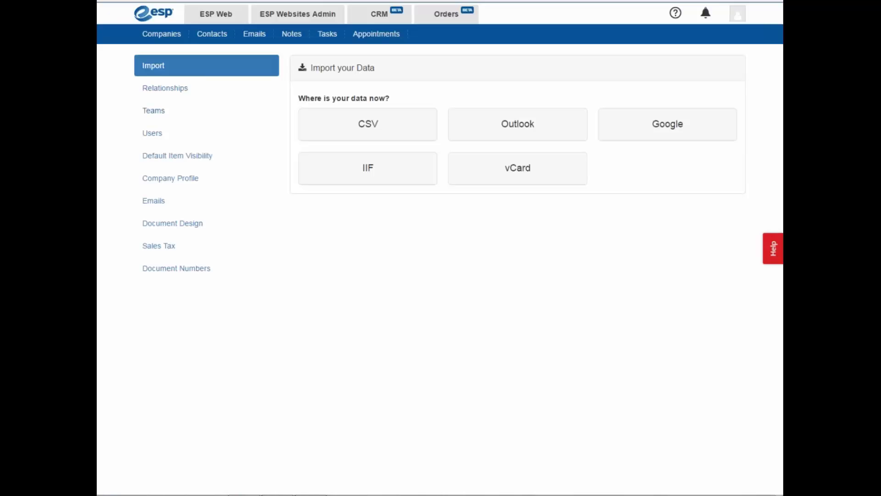
{"action": "left_click", "coordinate": [170, 228]}
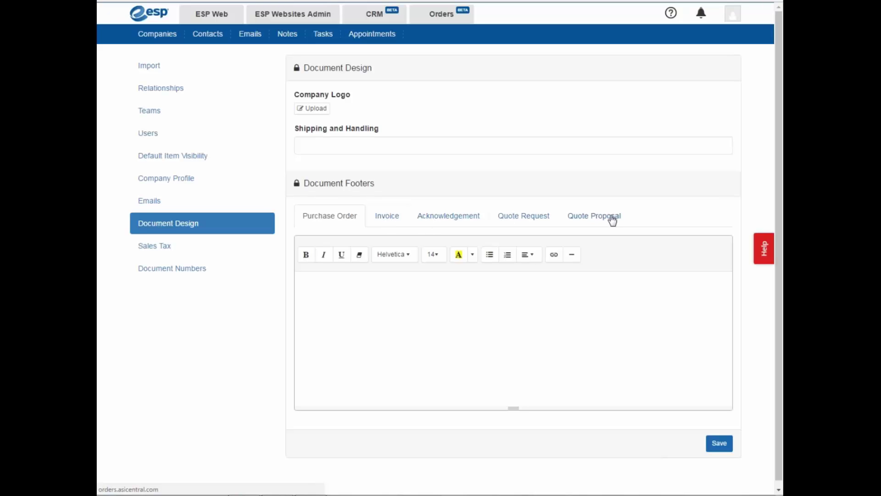
- Open the ASI Knowledge Base and show the Beta CRM articles under Distributor
{"action": "left_click", "coordinate": [671, 13]}
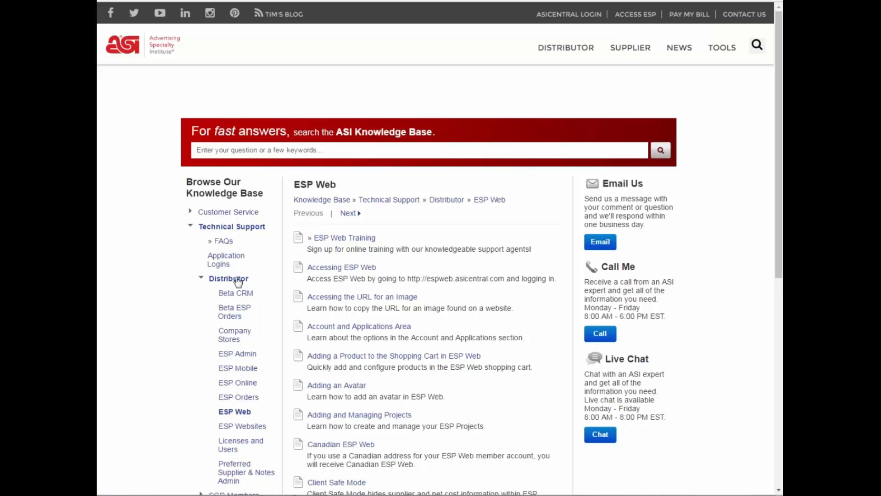
{"action": "left_click", "coordinate": [235, 296]}
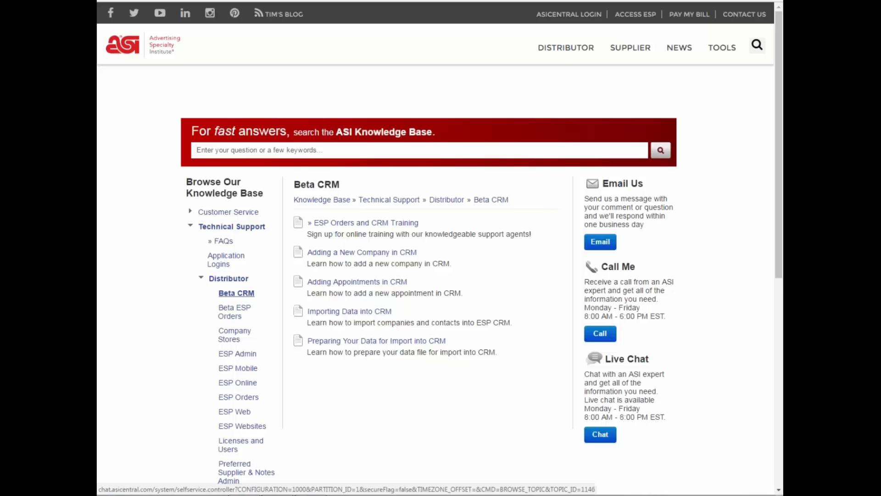